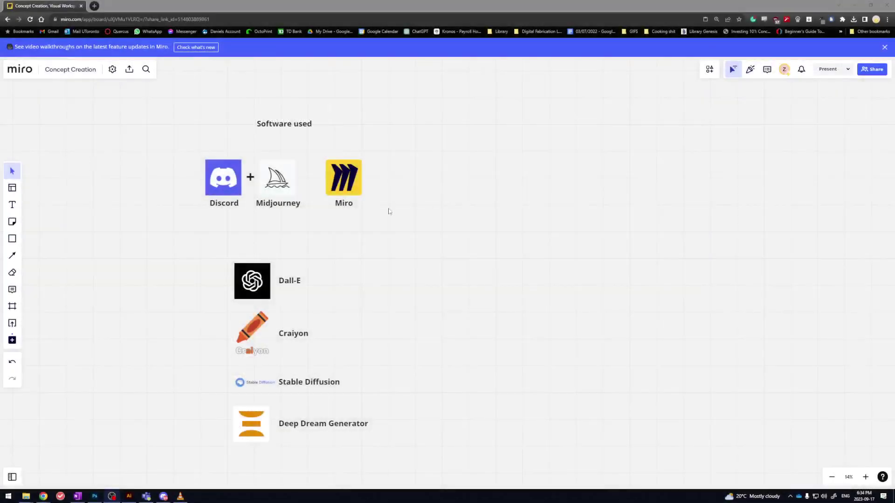
Look over the Midjourney and Discord logos and check the Midjourney Bot chat in Discord
scroll(406, 212, up, 5)
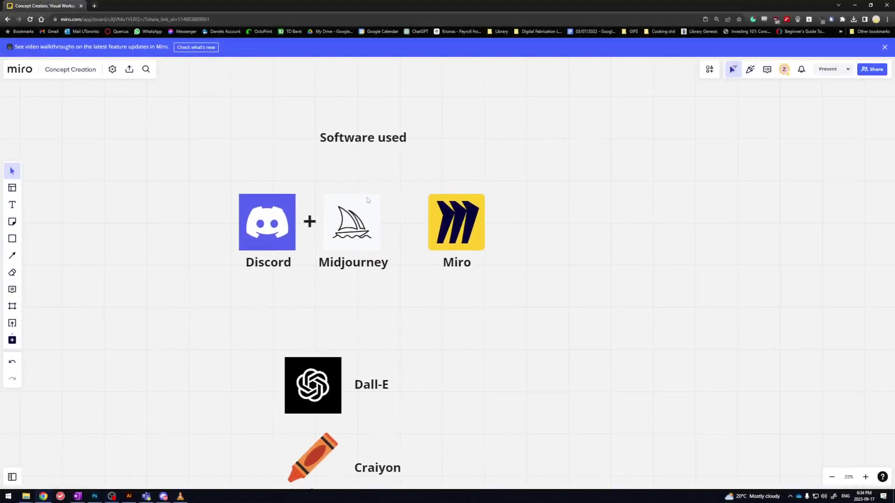
scroll(393, 236, right, 1)
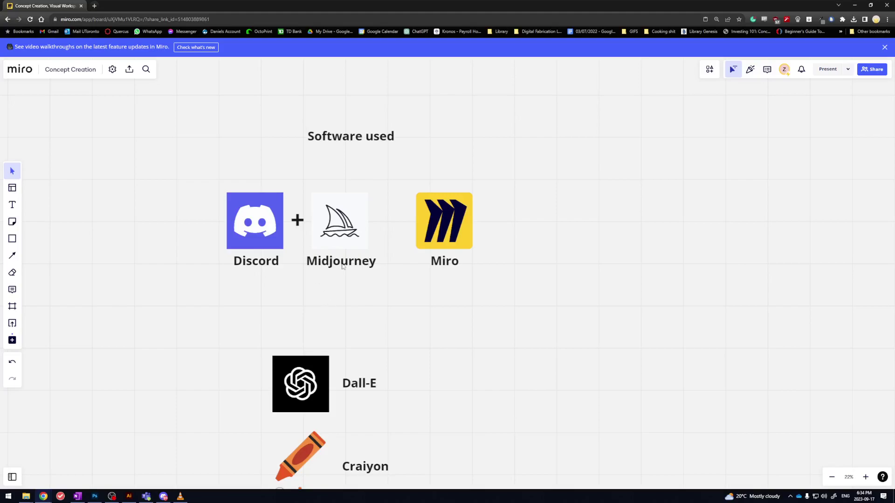
click(351, 237)
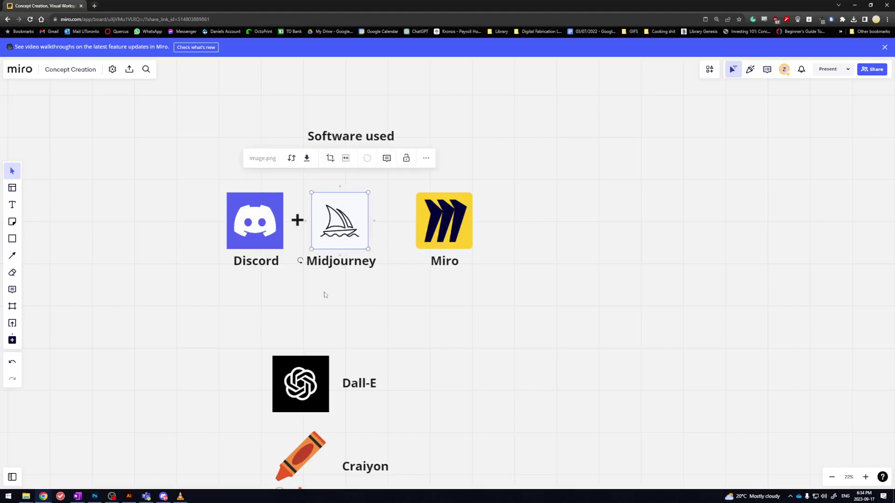
click(325, 295)
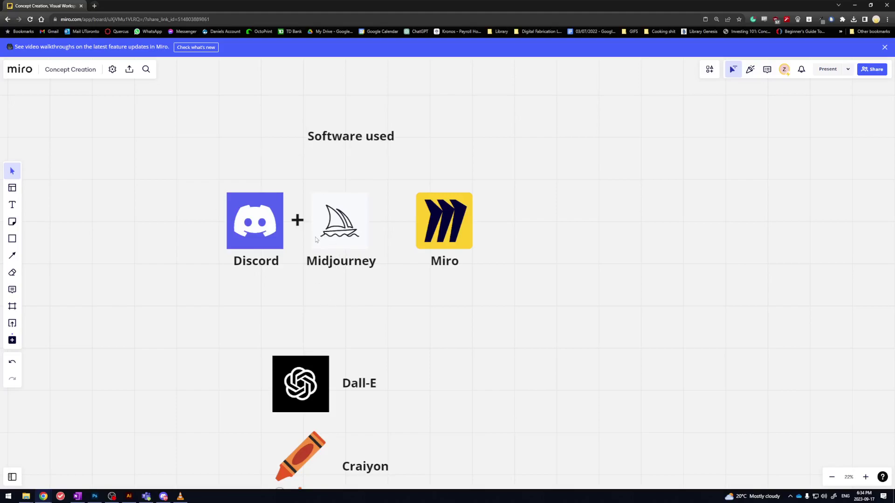
click(244, 231)
click(218, 300)
click(163, 496)
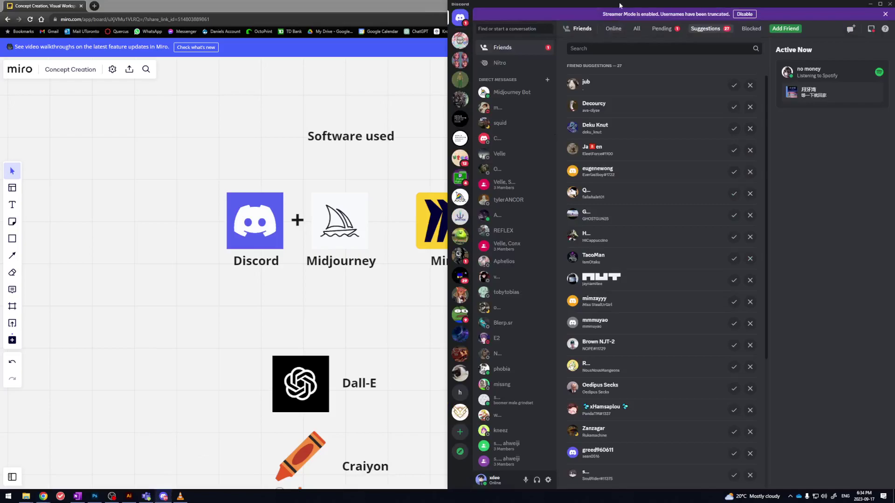
click(505, 99)
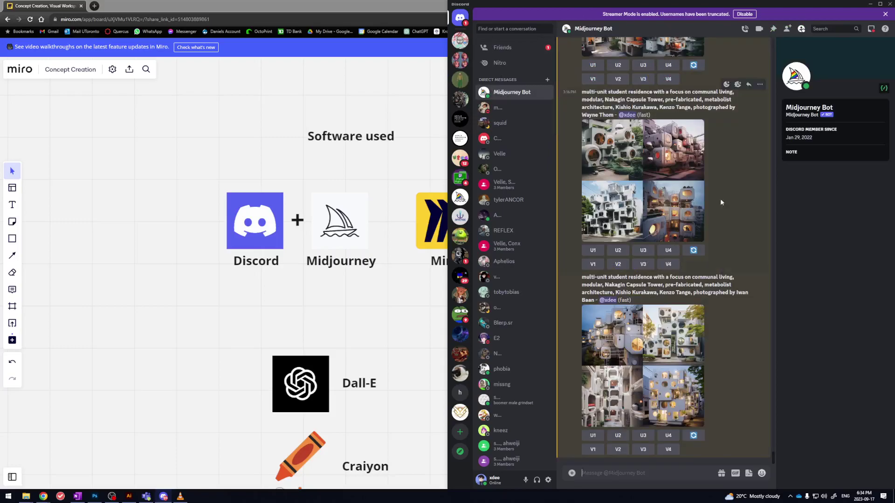
click(869, 5)
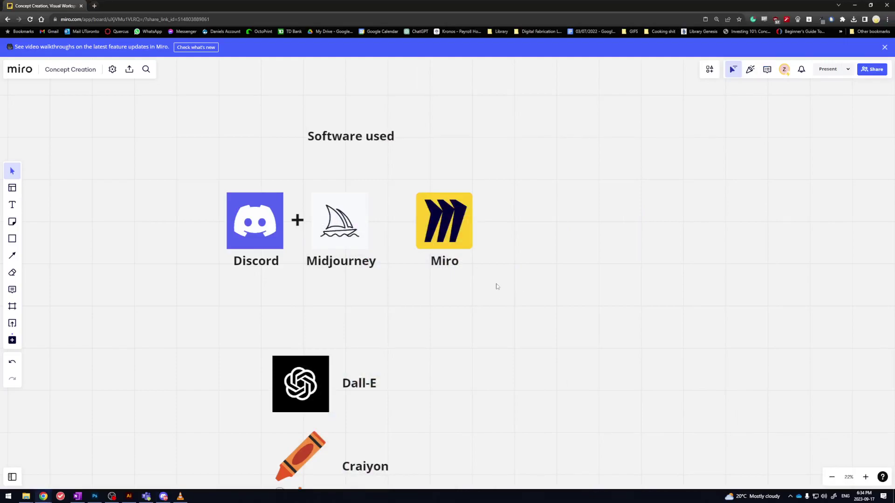
Pan down past the software list to the Project Brief and Concept 1 images
scroll(443, 303, left, 1)
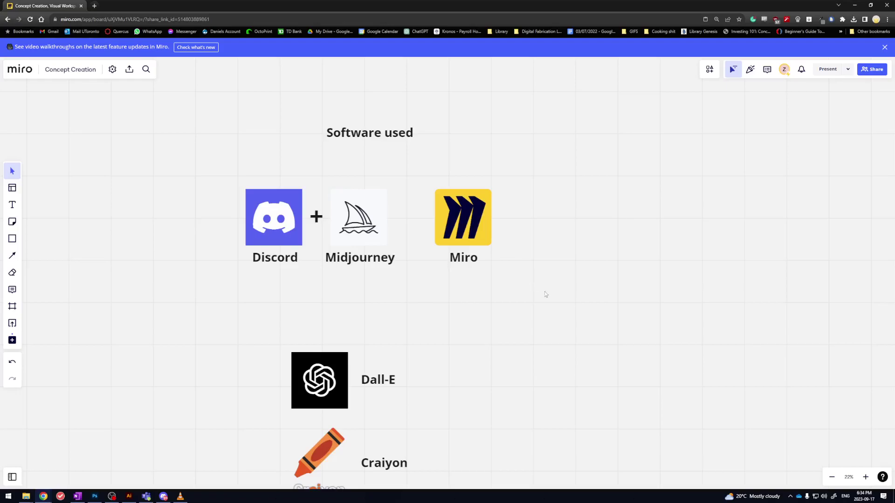
scroll(589, 362, down, 3)
drag(589, 385, 566, 275)
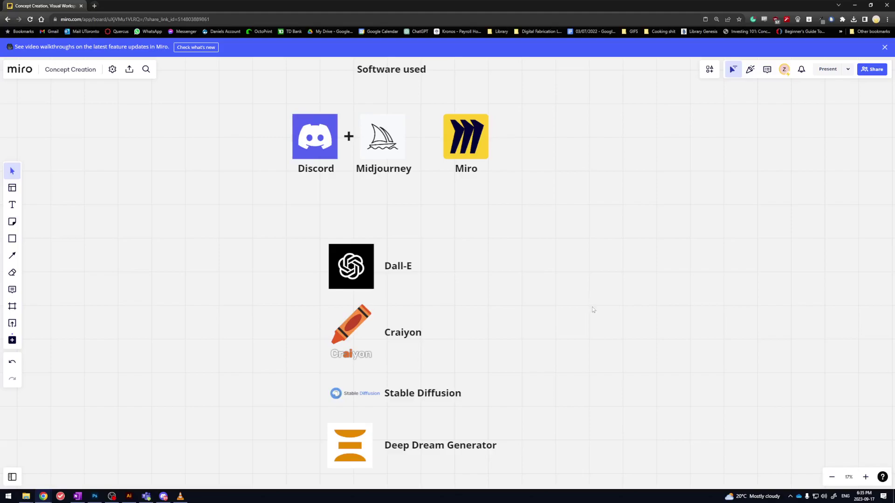
scroll(600, 315, down, 1)
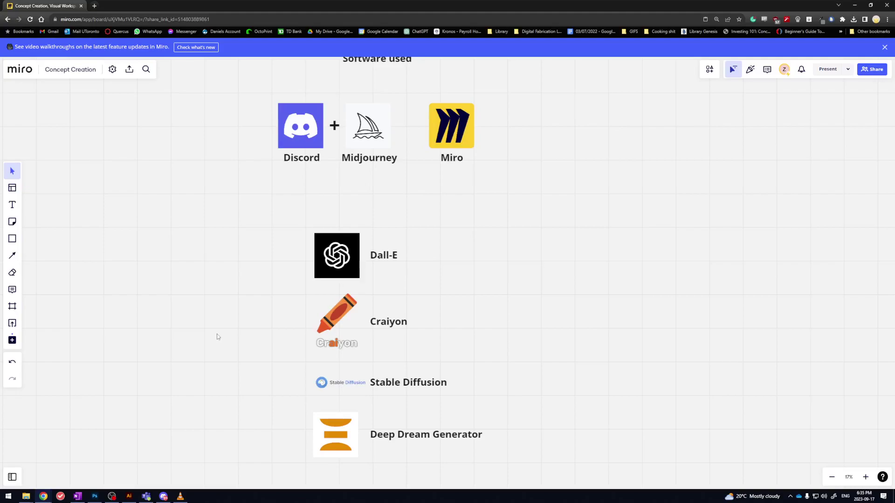
scroll(216, 333, down, 2)
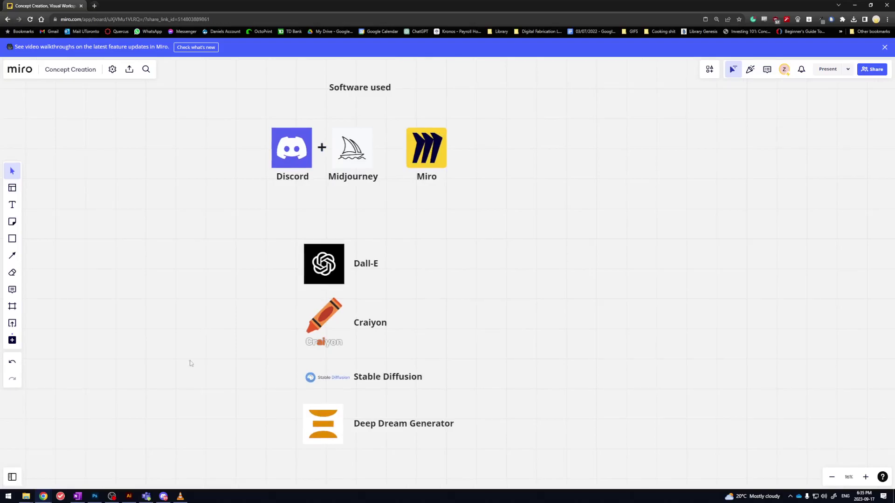
drag(192, 363, 186, 304)
scroll(201, 341, down, 3)
scroll(204, 331, down, 5)
scroll(248, 266, up, 3)
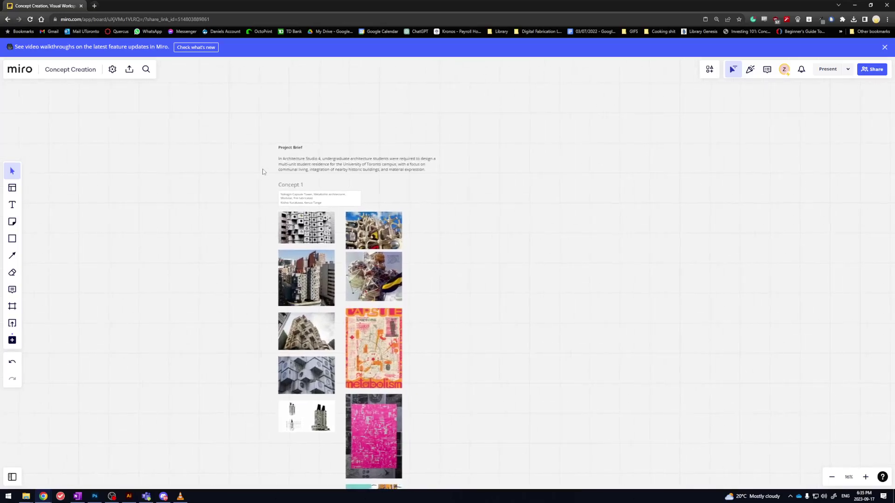
Zoom in on the Project Brief and center the Concept 1 Nakagin Capsule Tower card
scroll(262, 164, up, 4)
scroll(263, 164, up, 3)
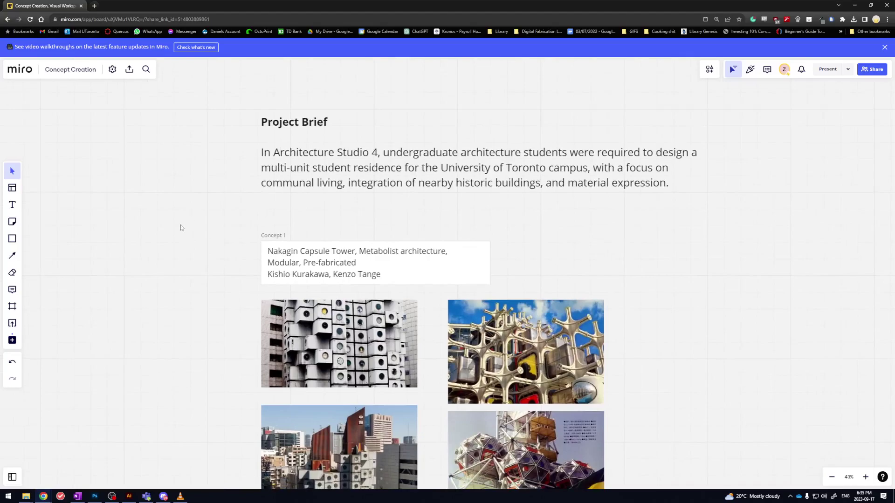
scroll(163, 224, down, 1)
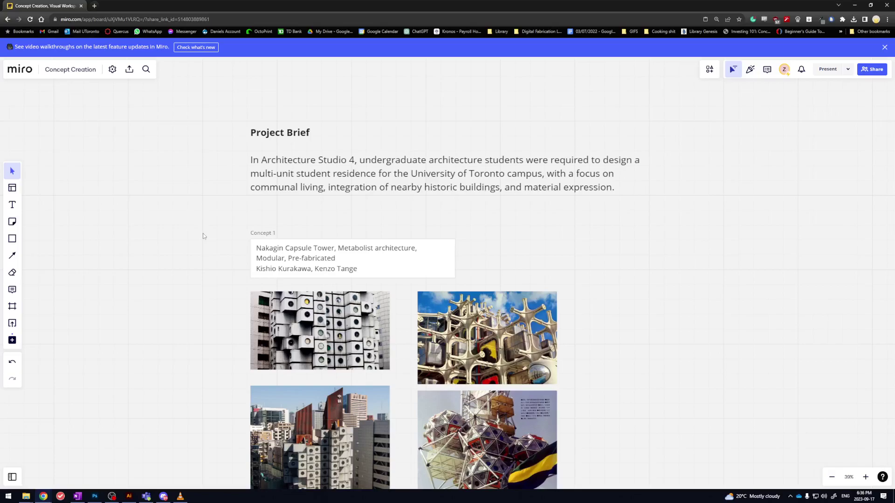
scroll(212, 262, up, 3)
drag(212, 262, 189, 234)
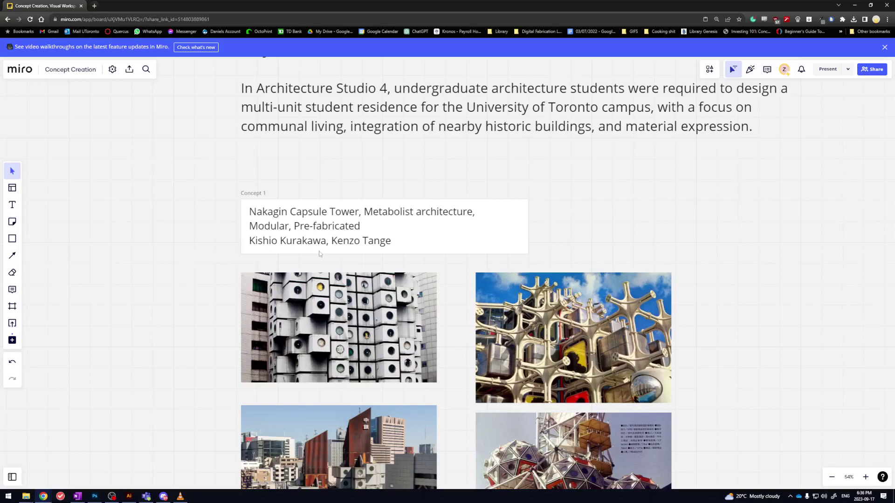
scroll(120, 285, down, 1)
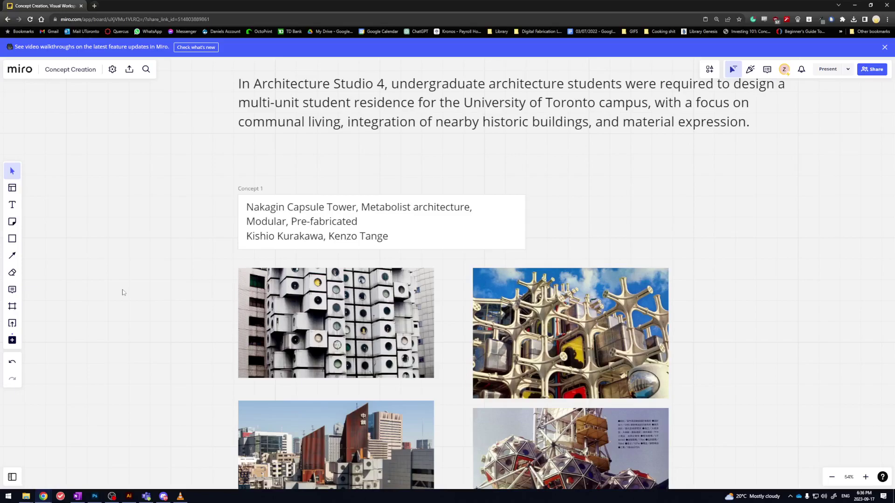
Scroll down through the Concept 1 Nakagin photos to the Metabolism posters and capsule diagrams
scroll(123, 292, down, 2)
scroll(124, 238, down, 3)
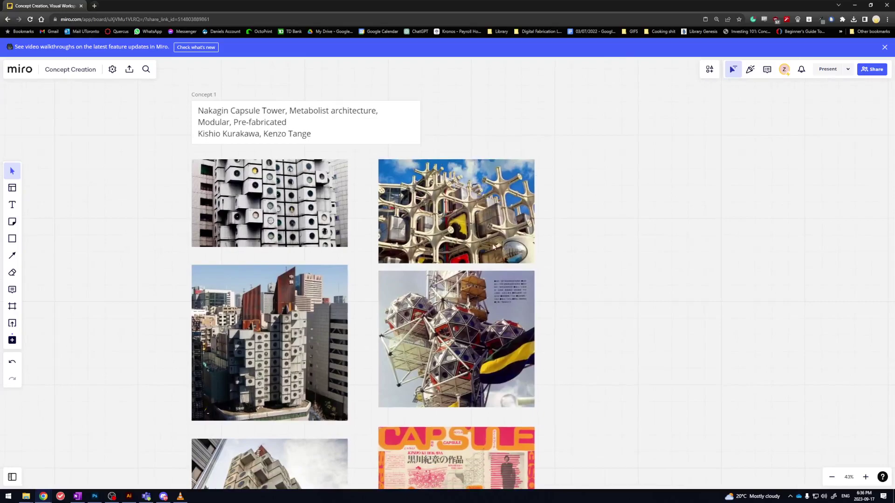
scroll(131, 289, down, 1)
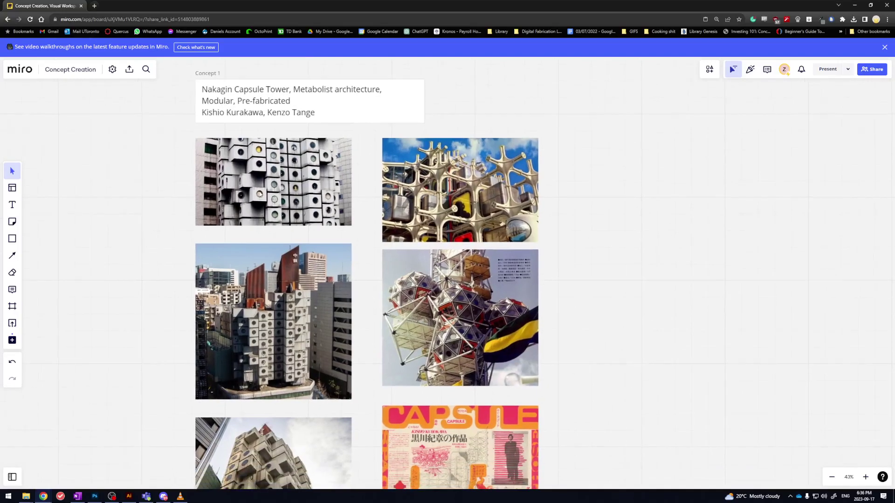
click(135, 264)
scroll(135, 266, down, 2)
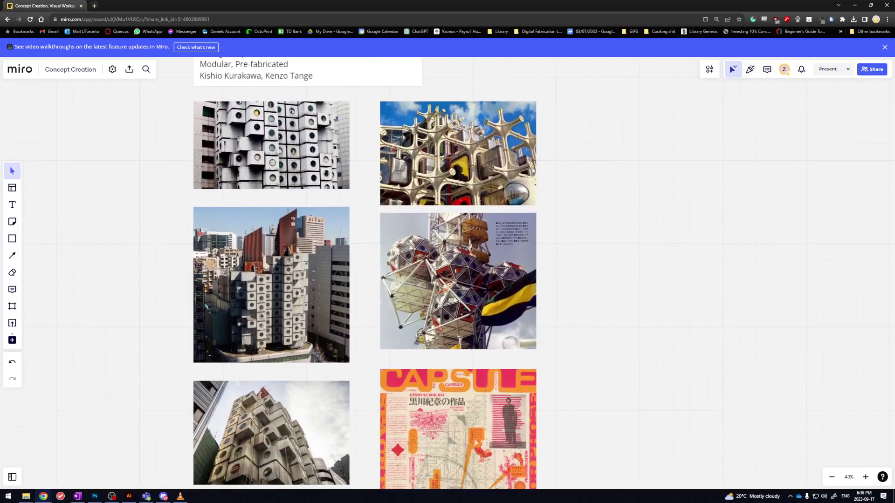
scroll(568, 404, down, 10)
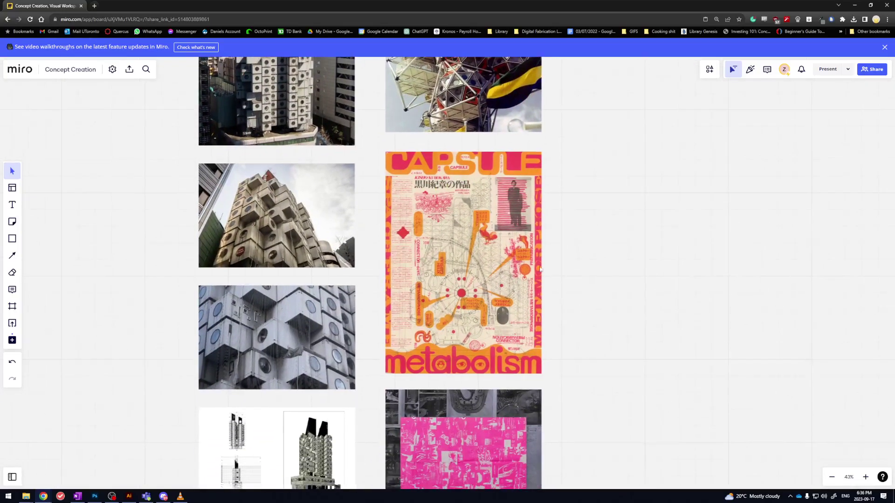
scroll(573, 332, down, 10)
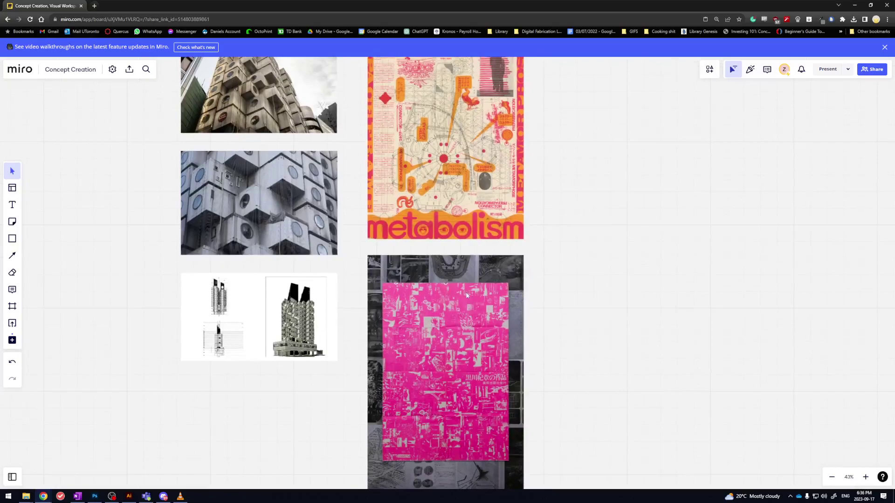
scroll(573, 313, down, 2)
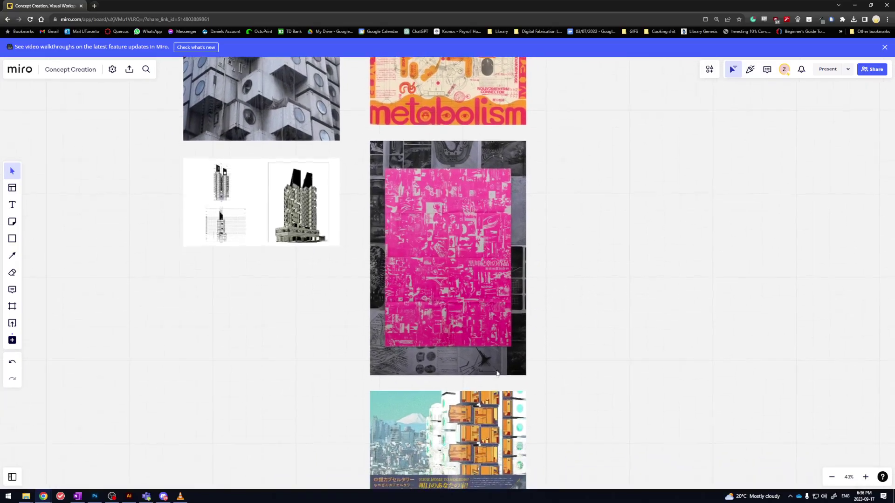
scroll(578, 326, down, 2)
scroll(594, 374, down, 6)
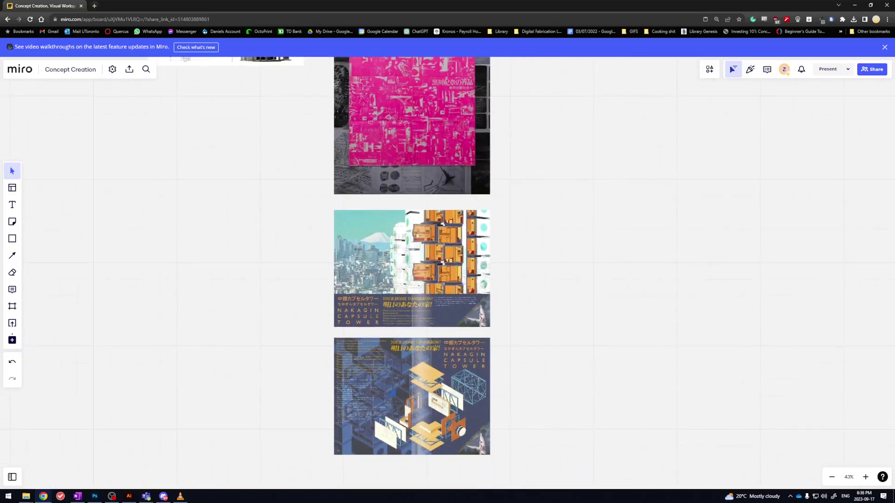
Return up and zoom out to show the Project Brief with all Concept 1 images
scroll(527, 228, up, 20)
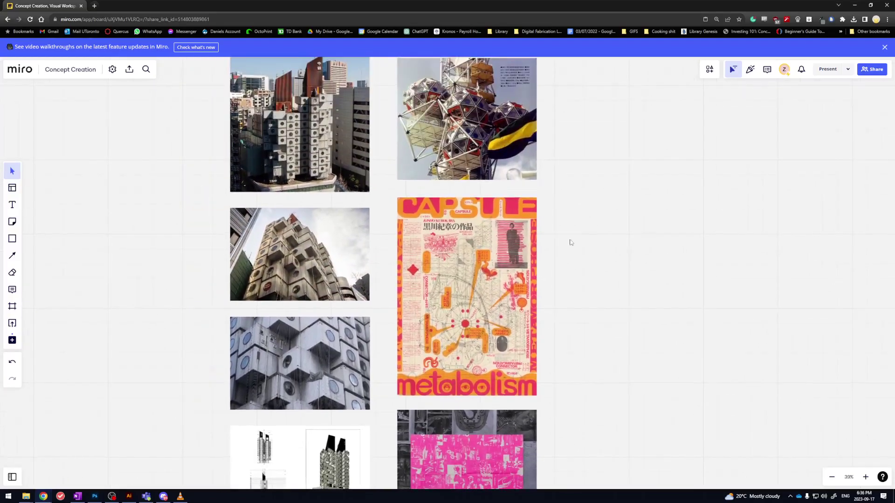
scroll(572, 249, up, 2)
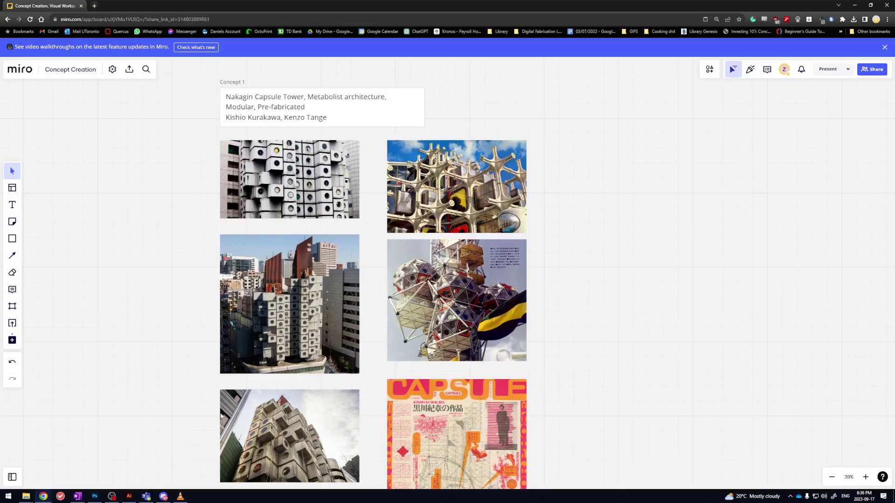
scroll(156, 433, down, 5)
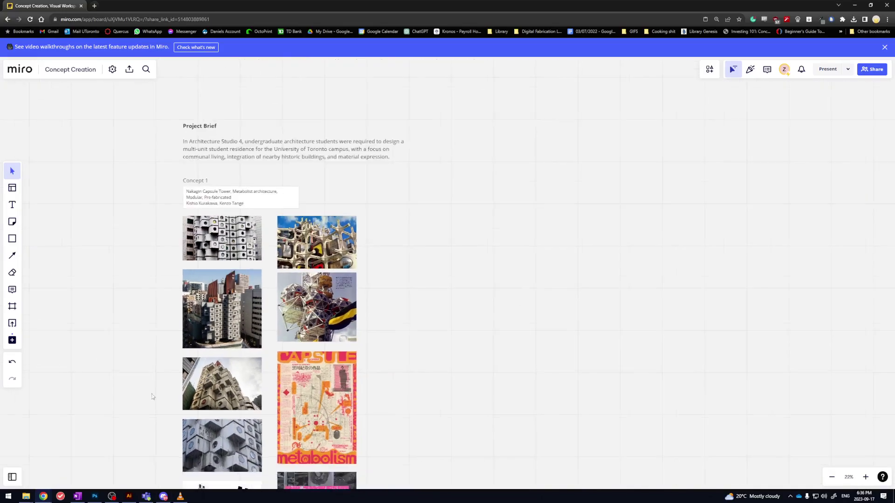
Copy the student residence prompt text from the box under TEXT TO IMAGE
scroll(196, 236, down, 5)
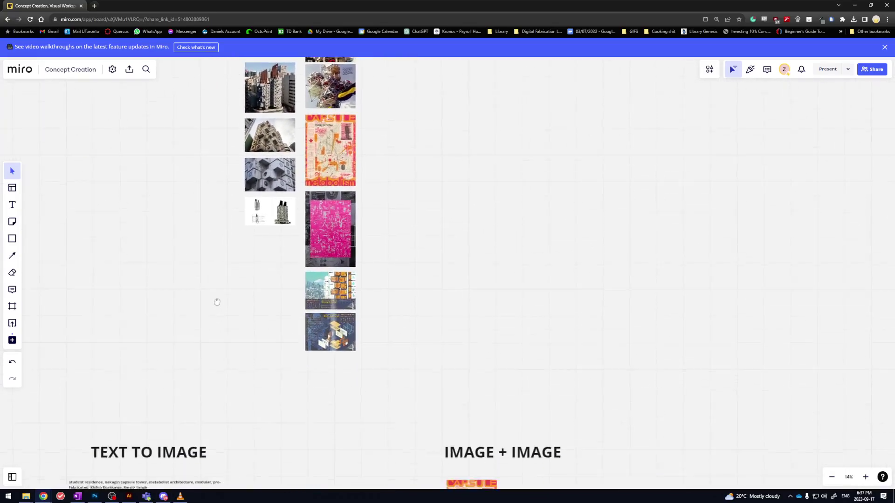
scroll(217, 302, down, 5)
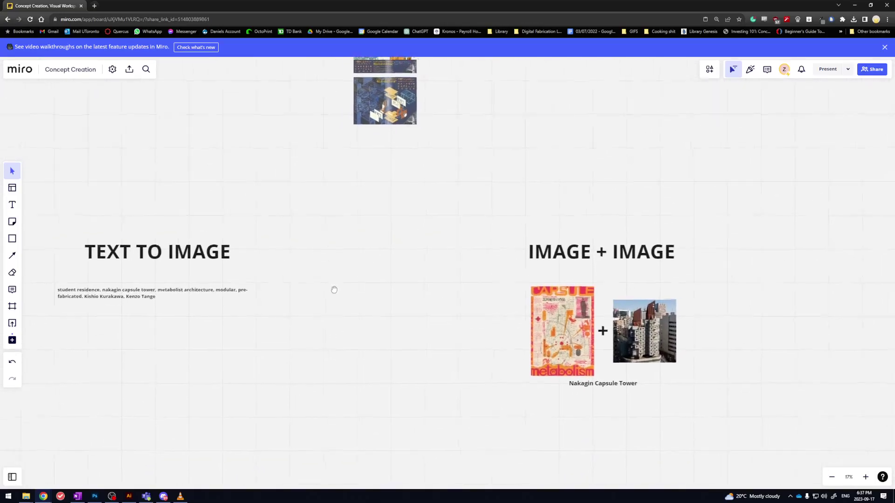
scroll(335, 290, up, 3)
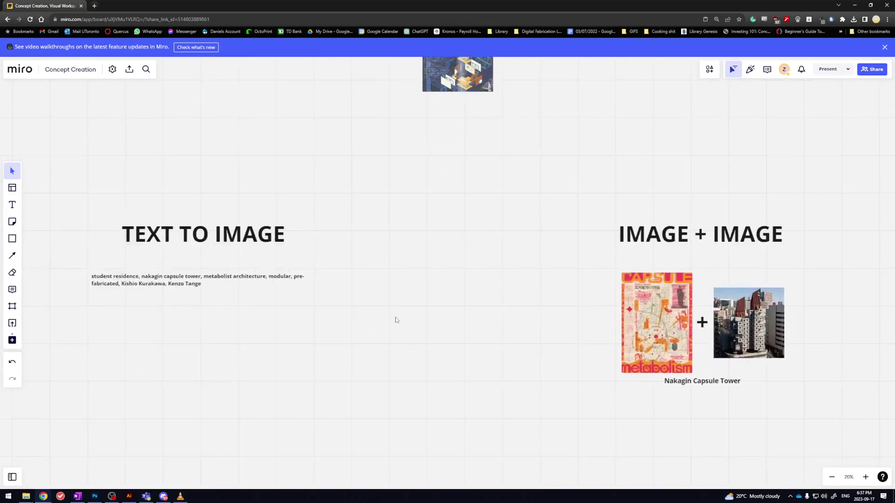
scroll(396, 320, down, 2)
drag(412, 321, 96, 163)
click(301, 329)
scroll(227, 338, up, 3)
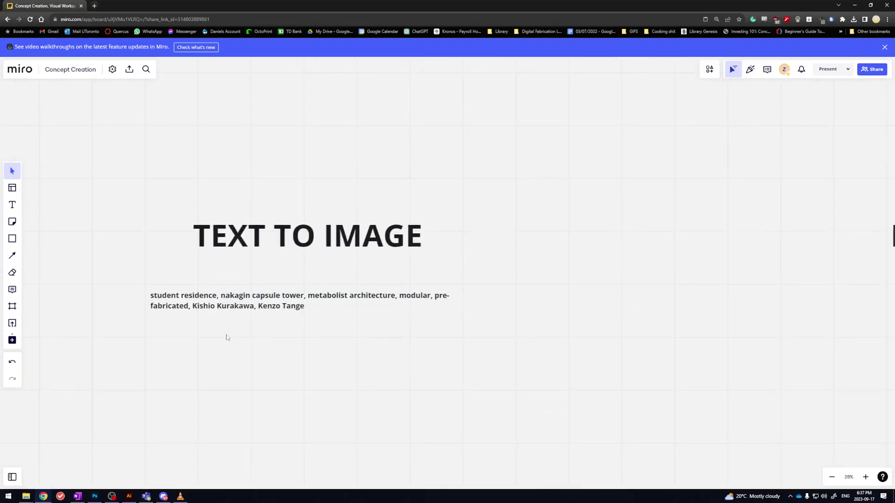
scroll(227, 337, up, 2)
click(219, 305)
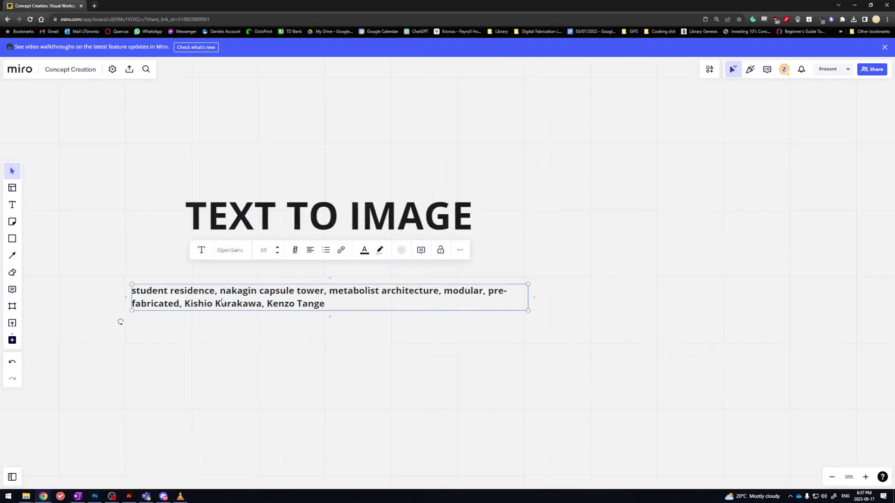
double_click(222, 302)
key(ctrl+a)
key(ctrl+c)
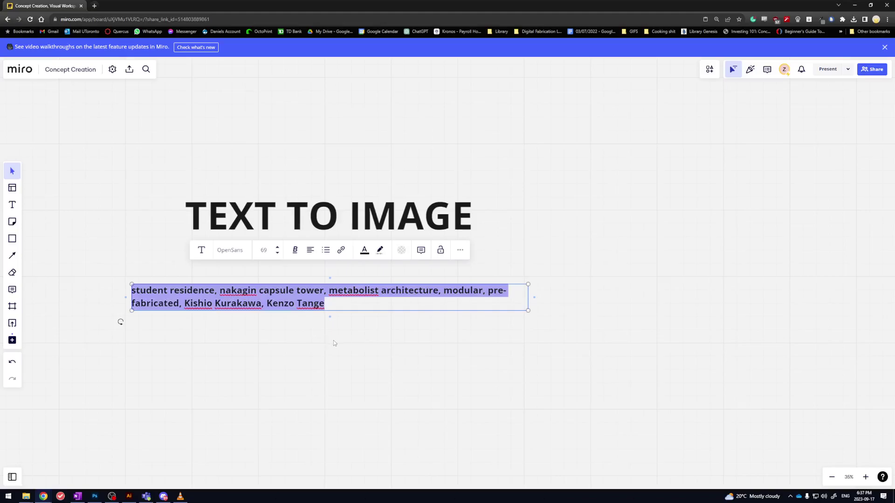
click(368, 344)
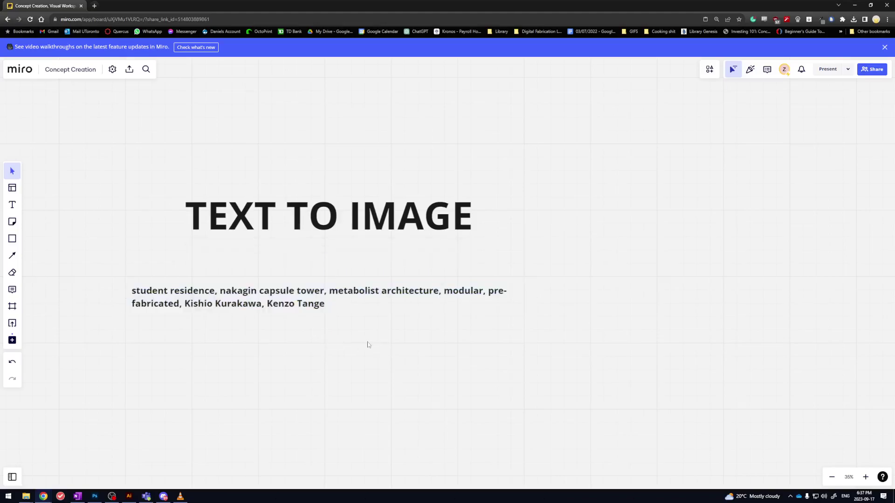
Snap the Miro browser to the left half, beside the Discord Midjourney Bot chat
click(163, 496)
click(378, 164)
drag(379, 5, 2, 81)
drag(339, 168, 258, 168)
Send /imagine with the pasted student residence prompt to Midjourney Bot, then zoom out Miro
scroll(258, 169, down, 3)
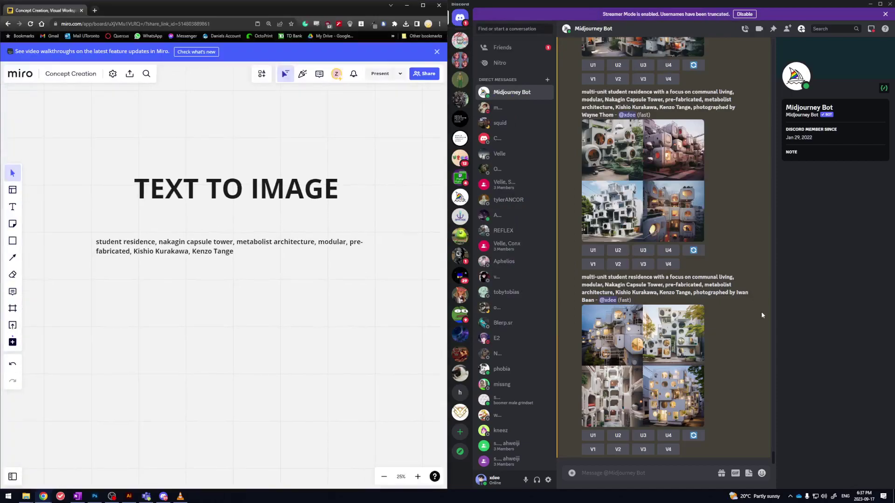
click(745, 335)
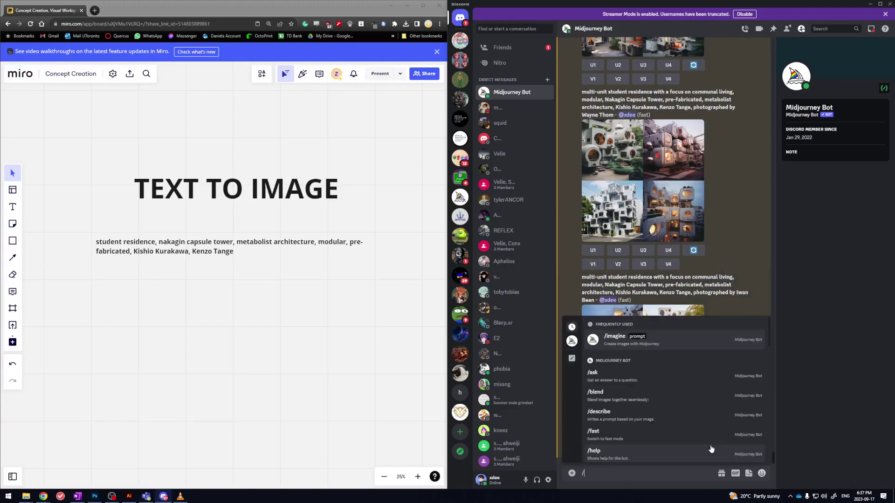
text(imagin)
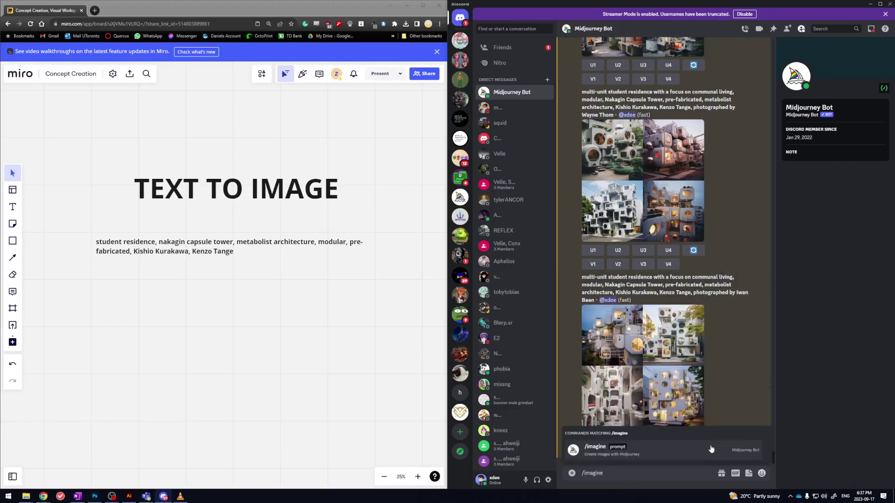
text(e)
click(711, 449)
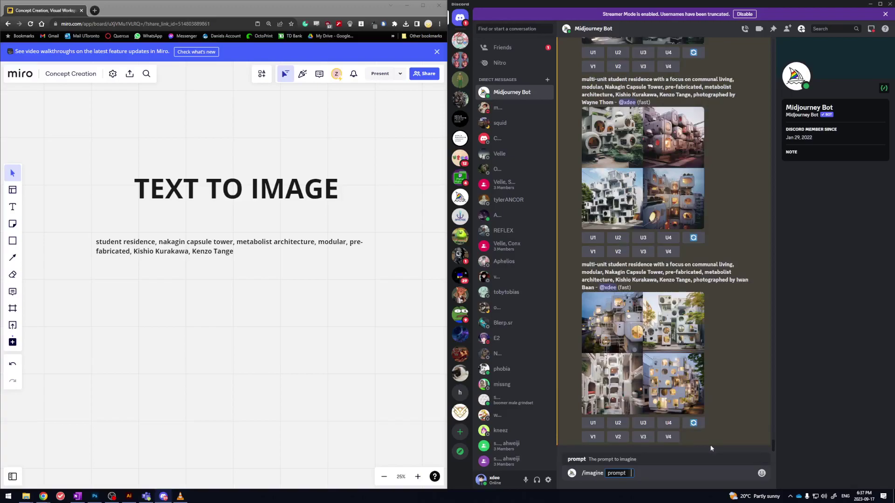
key(ctrl+v)
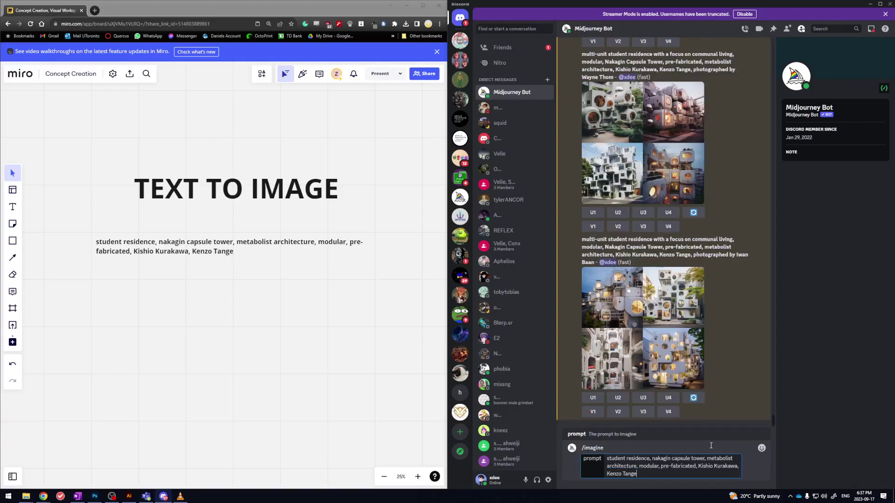
key(Return)
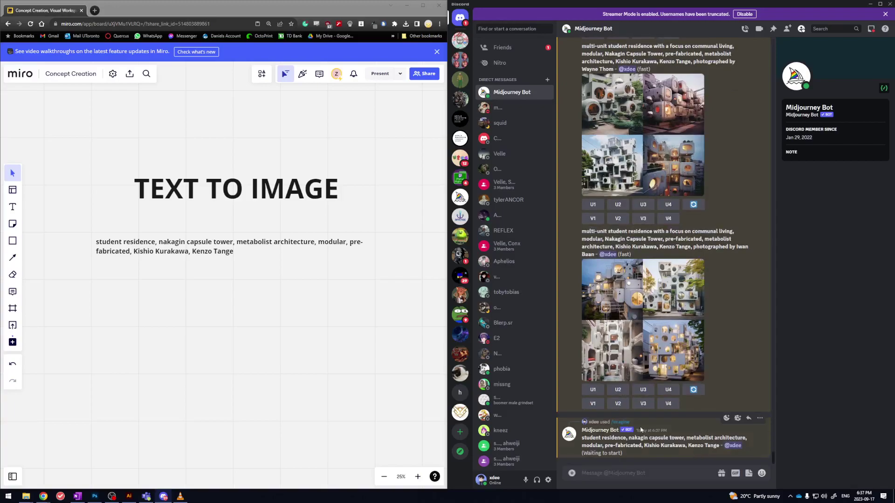
click(313, 374)
scroll(313, 373, down, 1)
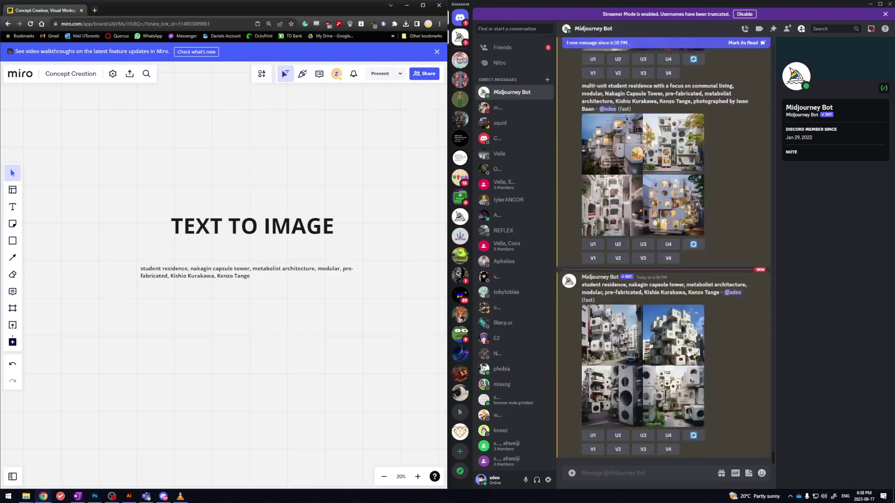
Copy the generated four-image grid from Discord and paste it onto Miro, undoing wrong pastes
click(669, 362)
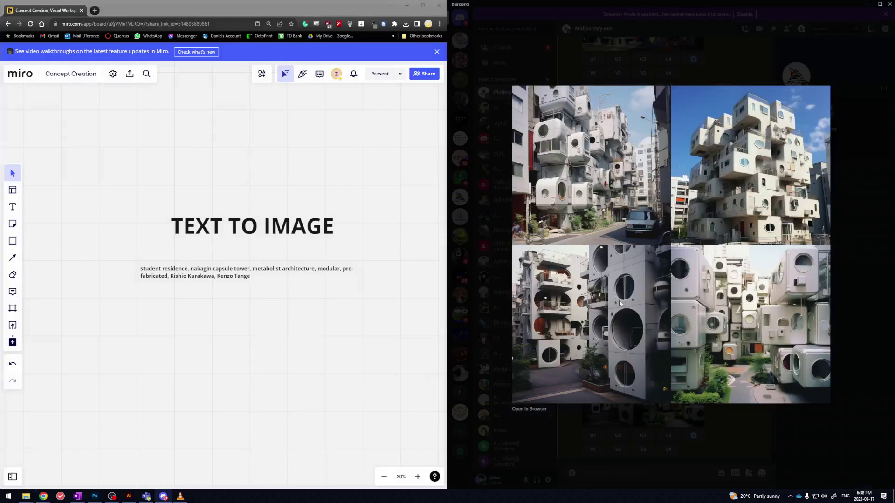
right_click(666, 242)
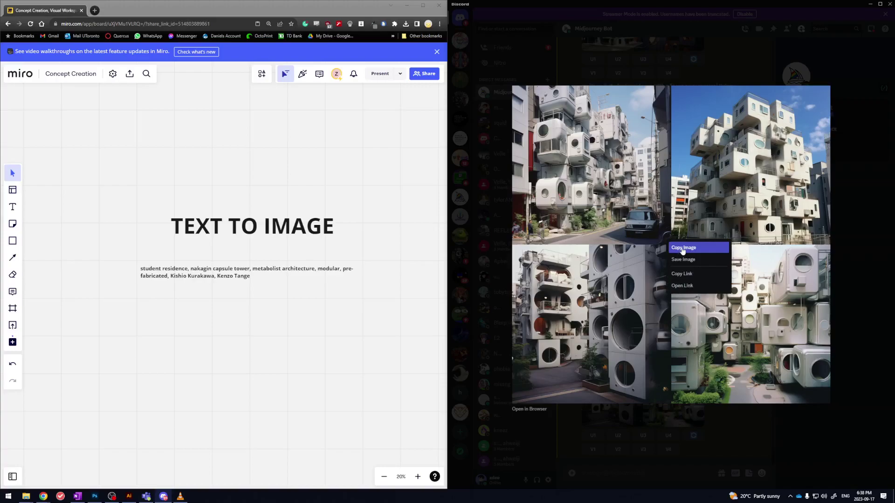
click(683, 248)
click(203, 326)
key(ctrl+v)
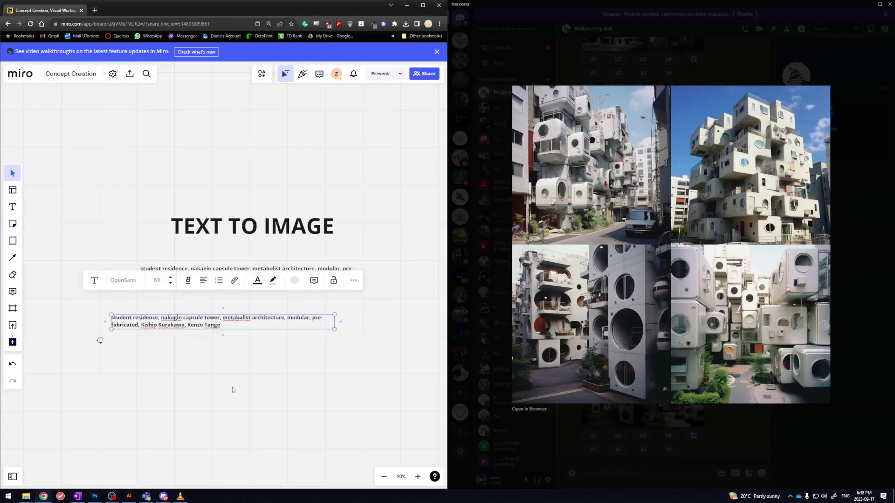
key(ctrl+z)
right_click(685, 241)
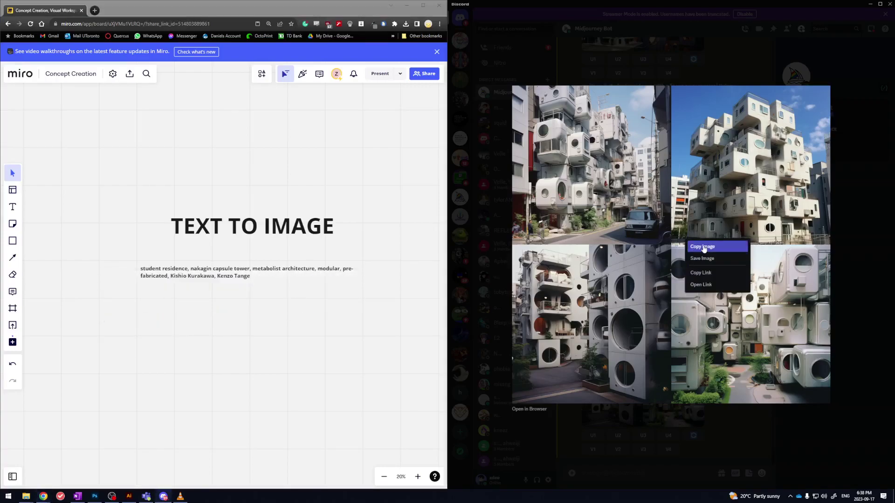
click(704, 248)
click(249, 344)
key(ctrl+v)
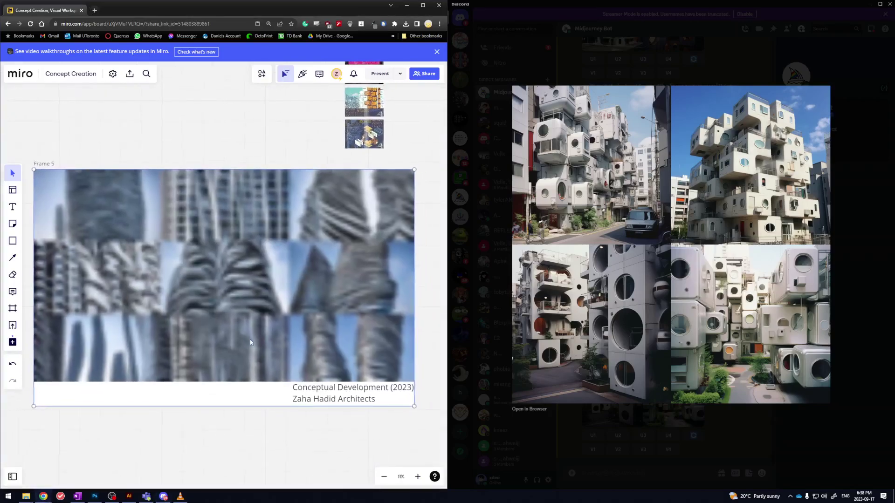
key(ctrl+z)
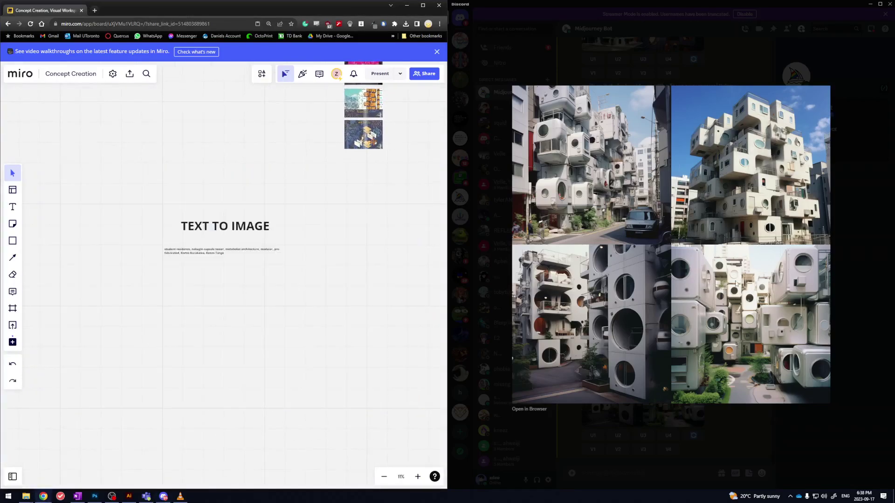
right_click(736, 283)
click(752, 315)
click(226, 348)
key(ctrl+v)
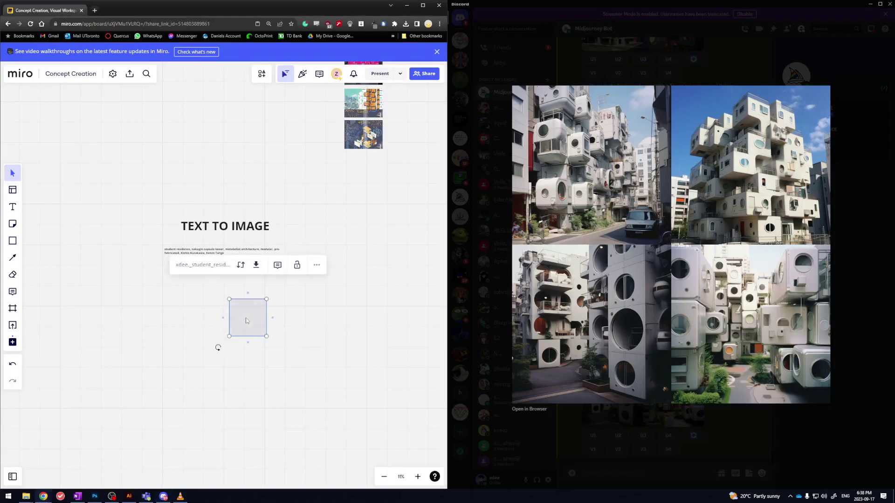
Move the pasted grid beneath the prompt text and enlarge it to the prompt's width
scroll(219, 340, up, 2)
click(274, 317)
drag(223, 356, 133, 382)
scroll(226, 321, up, 1)
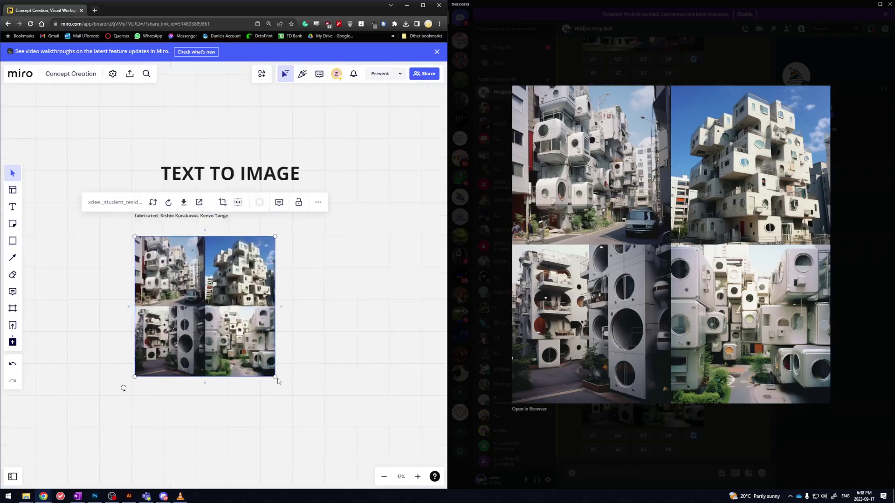
drag(274, 375, 336, 399)
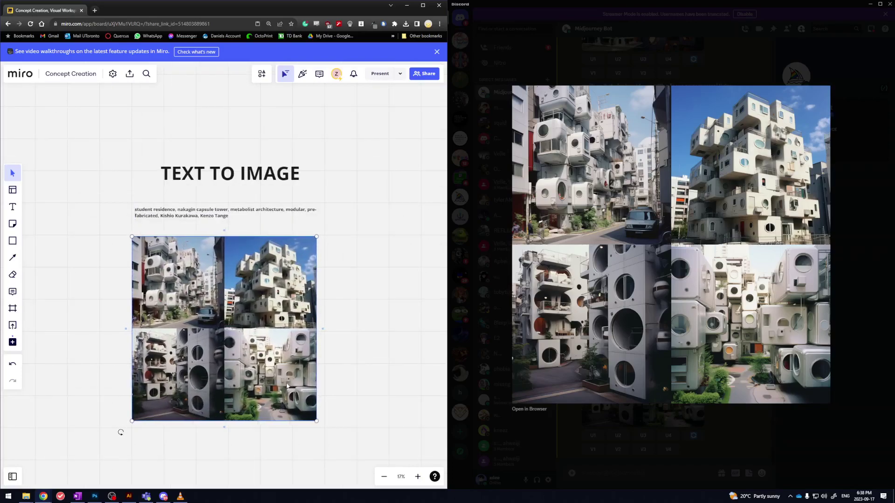
click(370, 389)
scroll(371, 390, down, 2)
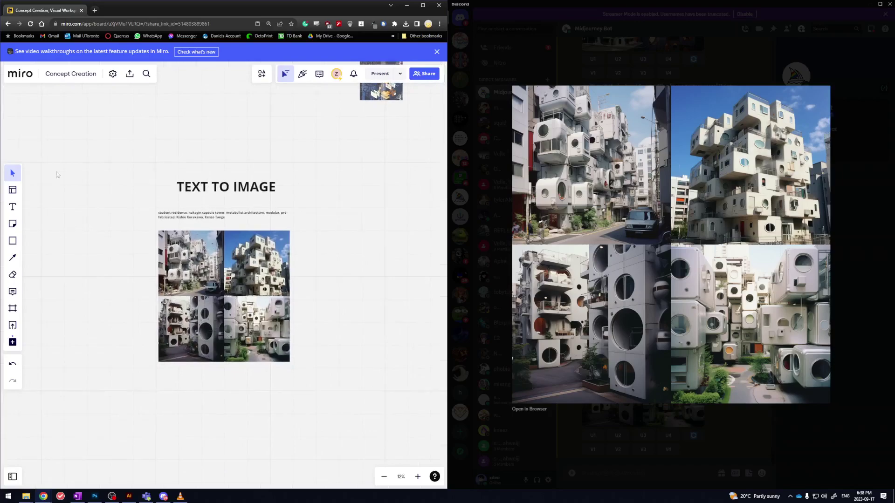
scroll(262, 255, up, 1)
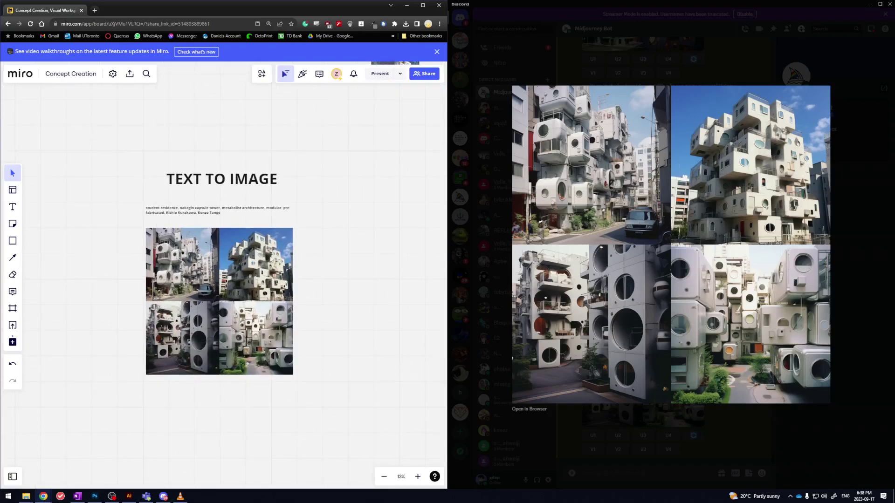
scroll(297, 272, right, 2)
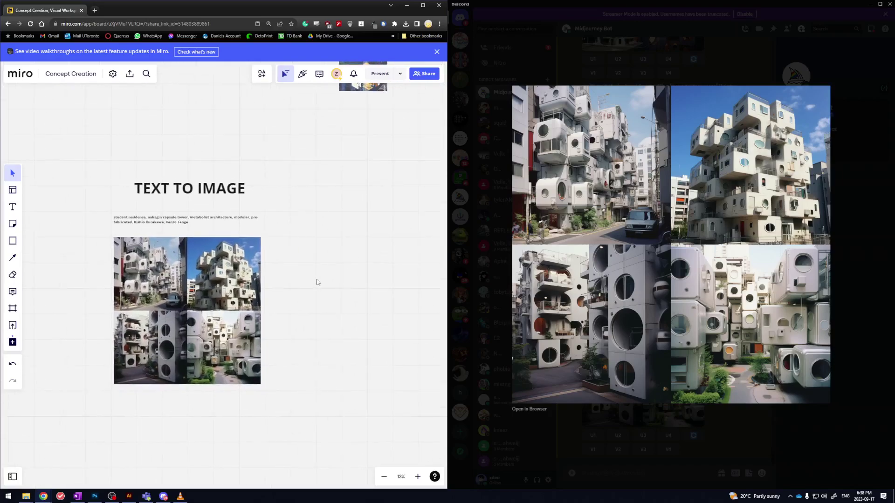
Upscale the first image of the residence grid with U1
click(720, 454)
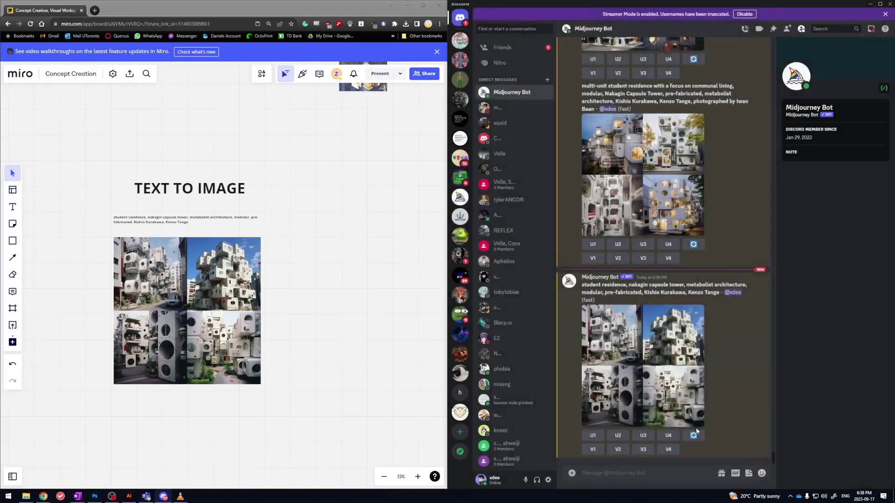
click(601, 405)
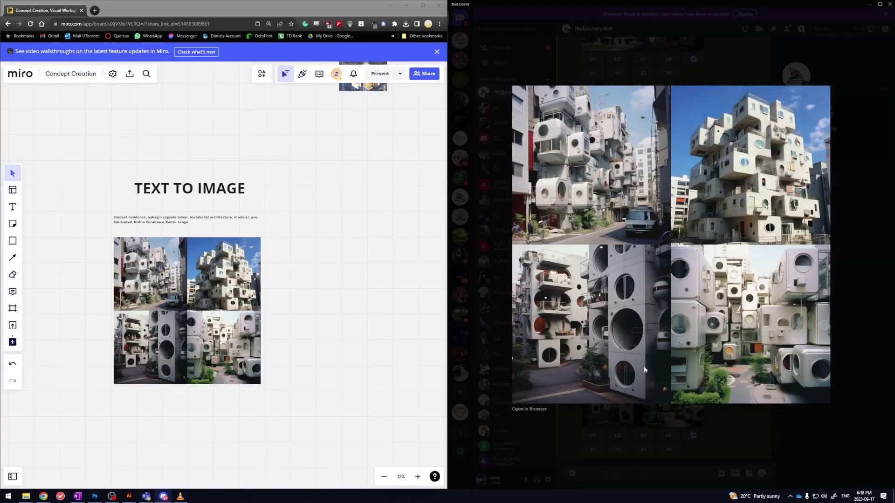
click(622, 477)
click(593, 439)
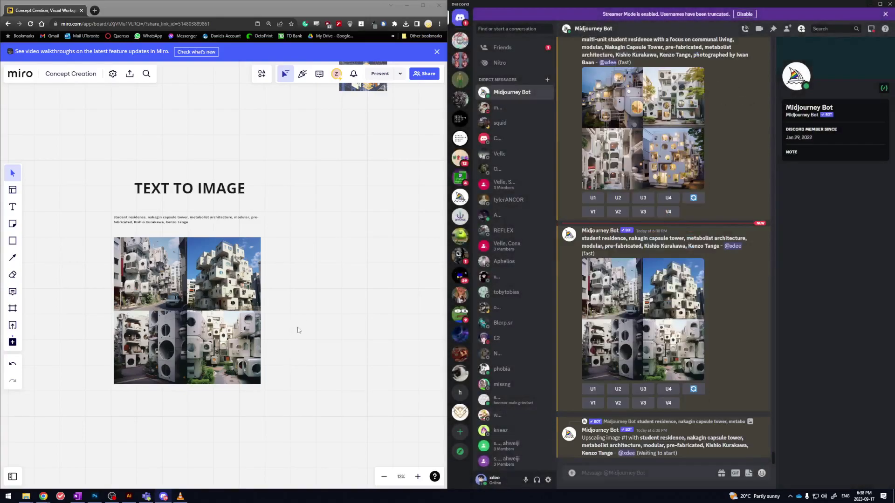
scroll(297, 330, down, 2)
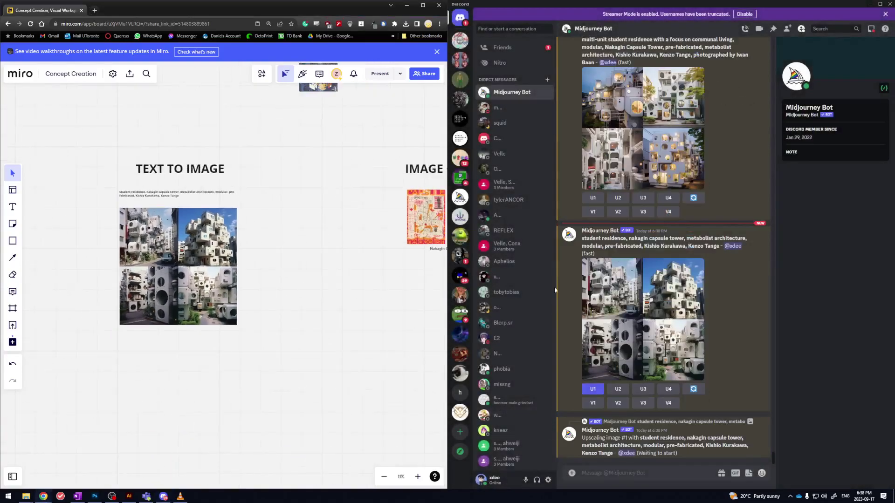
scroll(432, 287, right, 5)
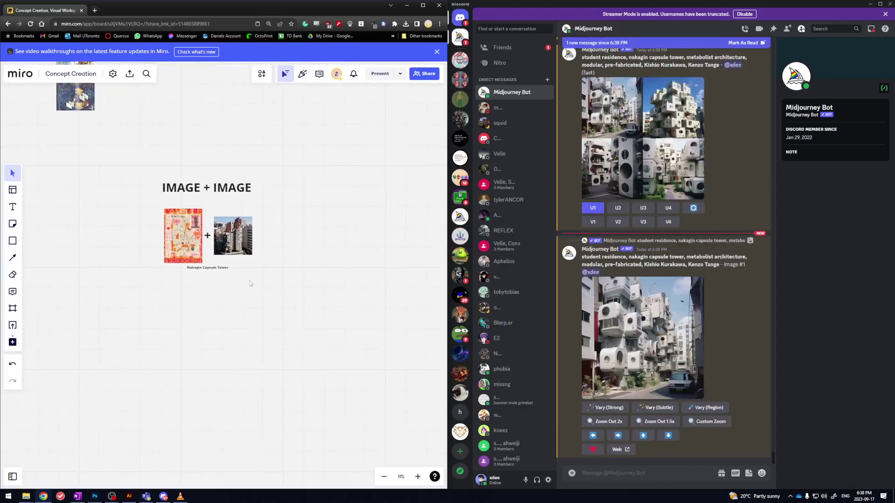
Paste the upscaled image onto the Miro board beneath the grid and enlarge it
click(667, 365)
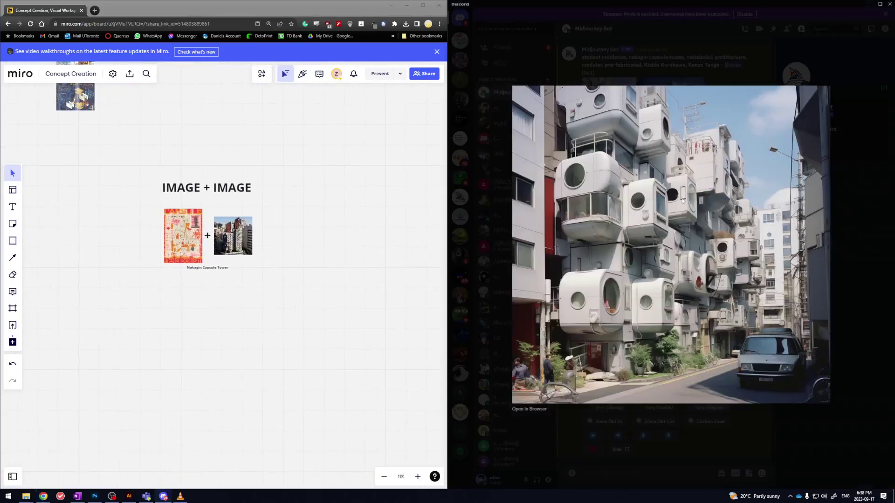
right_click(690, 191)
click(706, 226)
click(275, 307)
scroll(275, 306, left, 5)
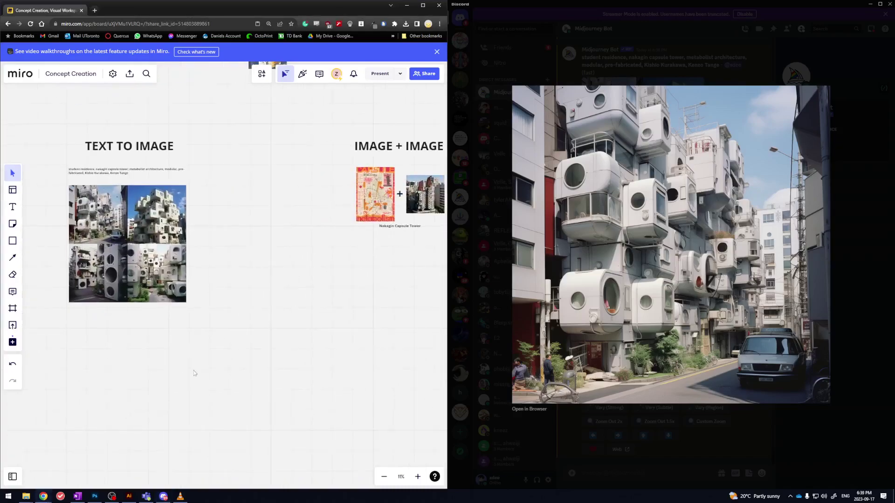
scroll(192, 376, left, 1)
key(ctrl+v)
drag(185, 366, 233, 370)
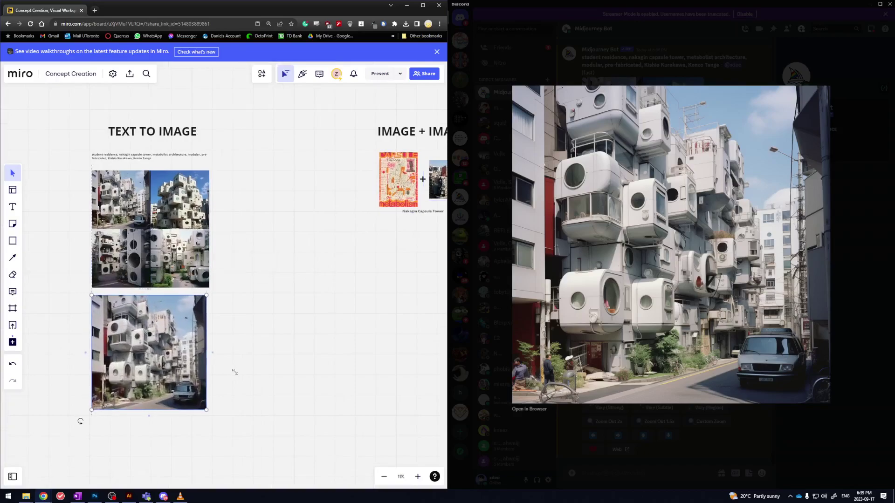
Move the view from the TEXT TO IMAGE area to the IMAGE + IMAGE section
click(232, 348)
ctrl+scroll(232, 348, up, 1)
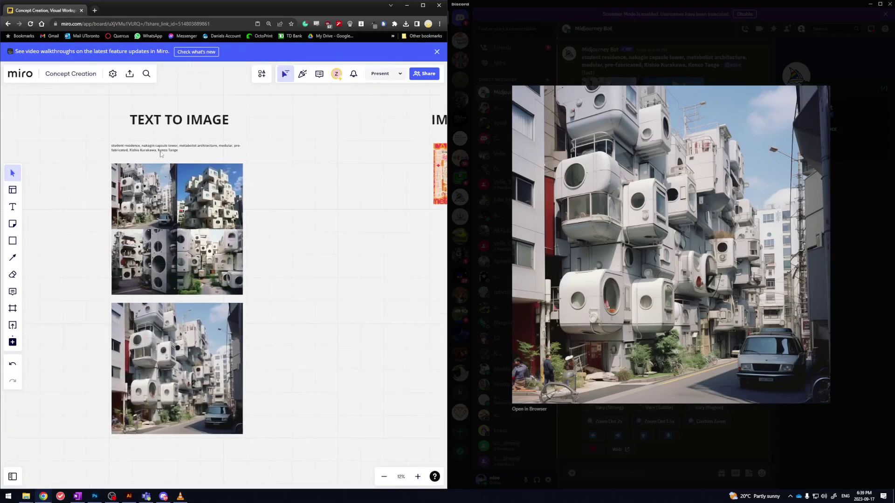
click(163, 149)
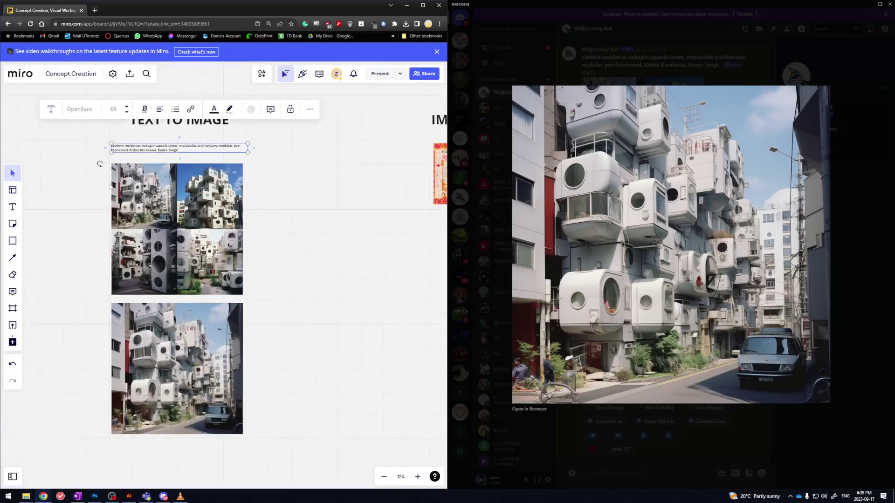
click(317, 260)
drag(364, 298, 325, 293)
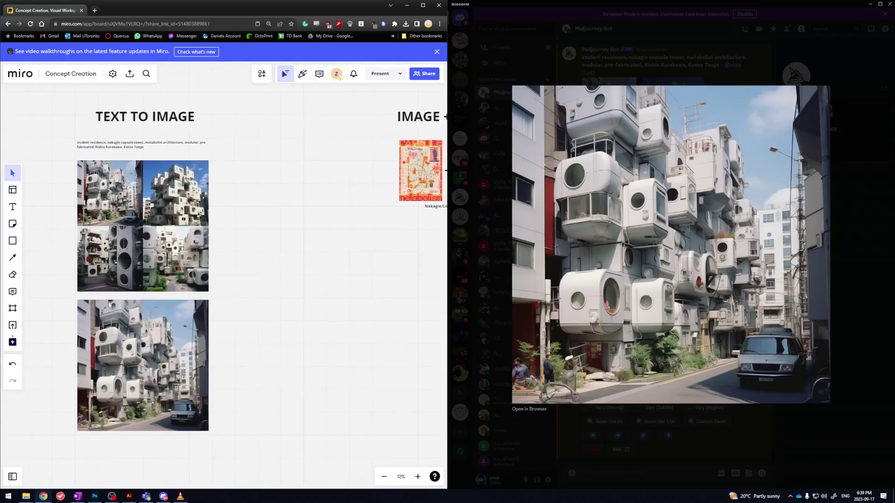
scroll(276, 279, right, 5)
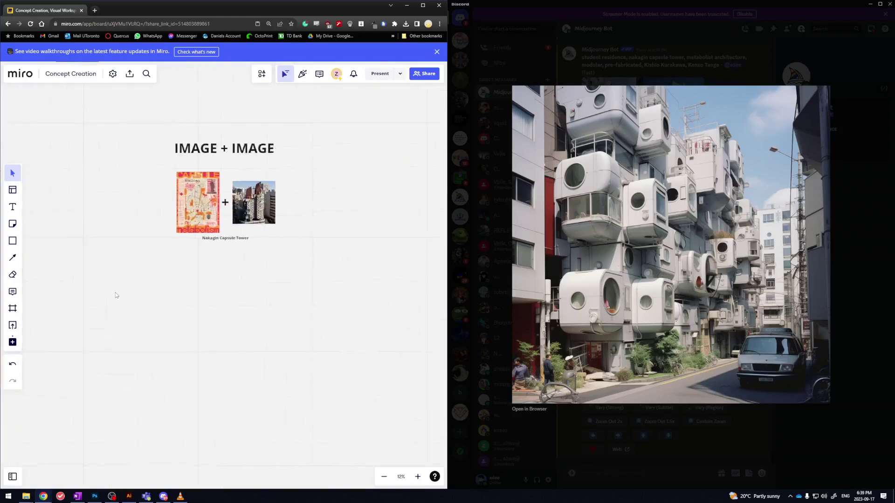
scroll(172, 247, up, 2)
scroll(172, 247, left, 2)
scroll(172, 247, up, 2)
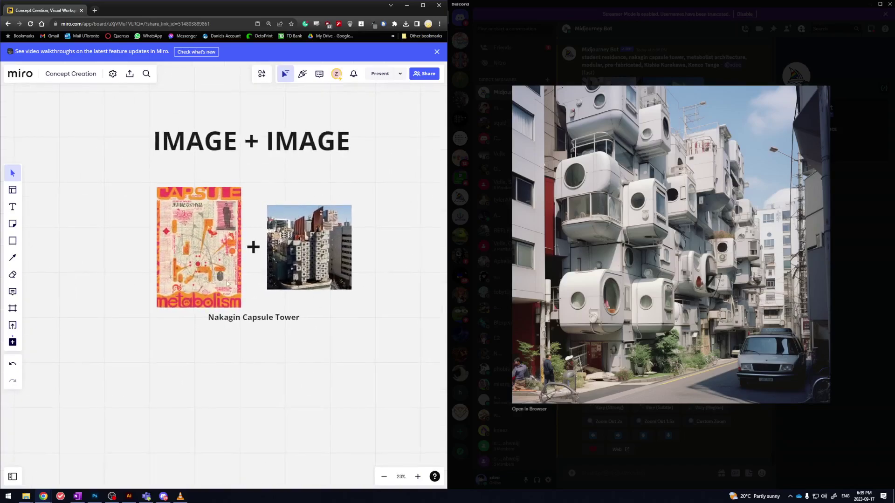
click(642, 432)
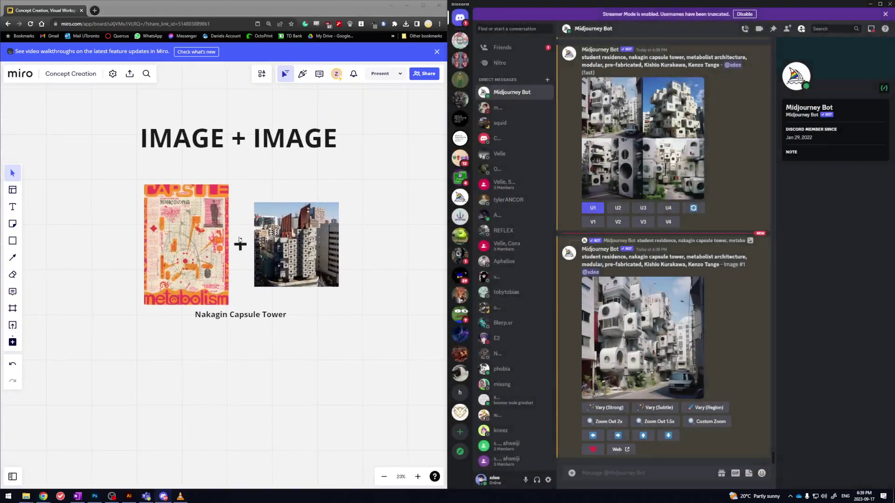
drag(321, 314, 314, 310)
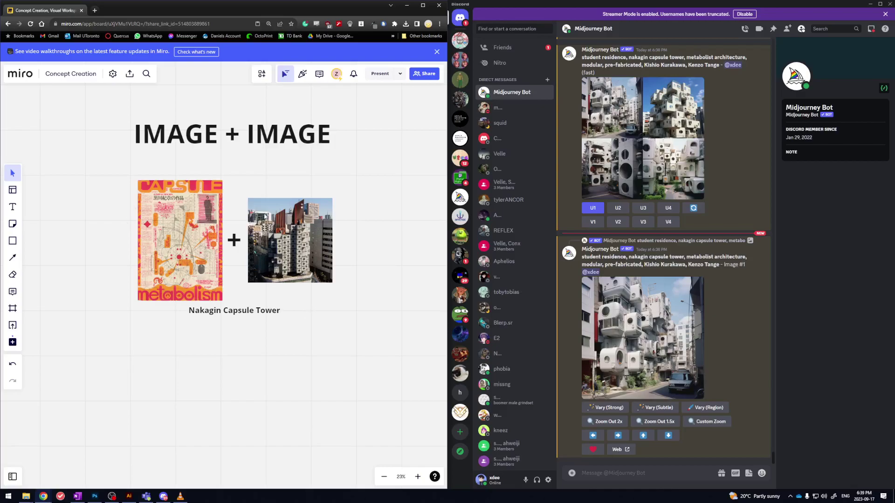
scroll(195, 260, up, 3)
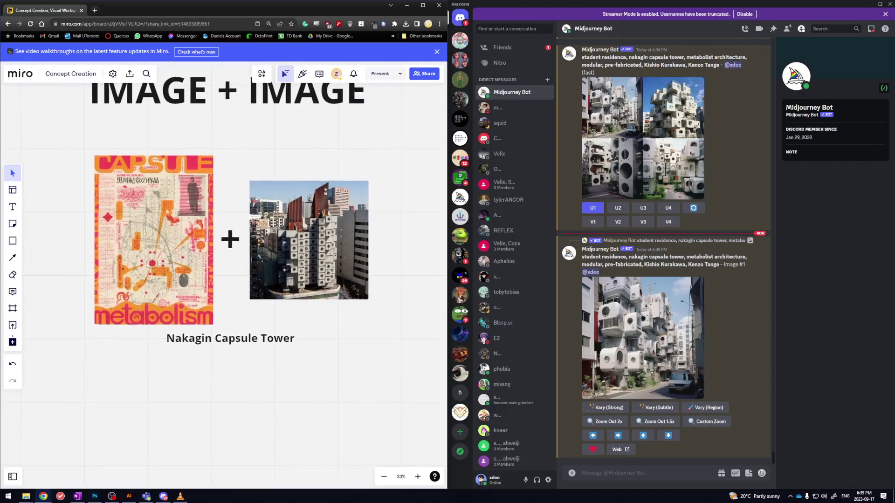
Delete the 'Nakagin Capsule Tower' caption beneath the two images
click(175, 264)
click(235, 342)
key(Delete)
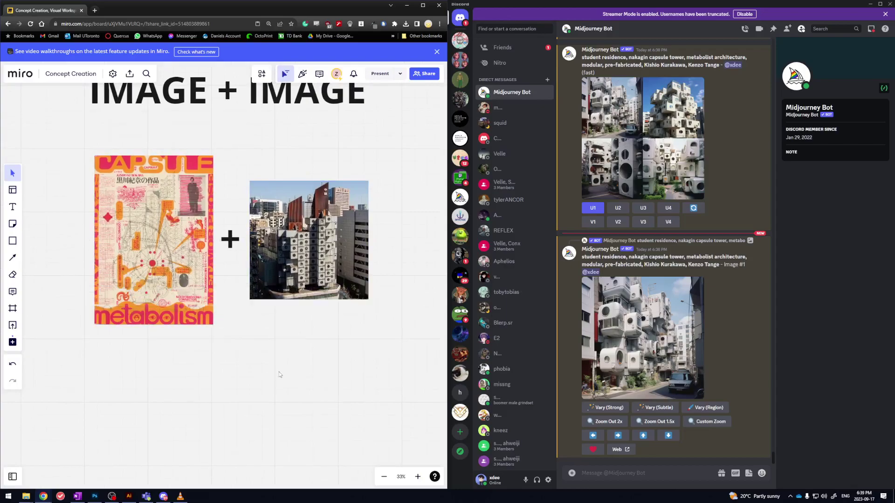
Copy the Metabolism poster as an image into the Midjourney Bot message box
click(164, 227)
right_click(163, 227)
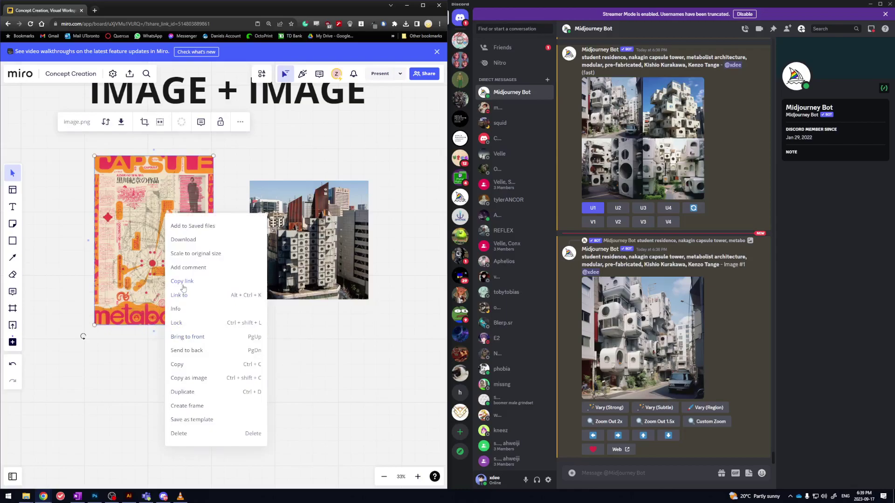
click(189, 379)
click(629, 472)
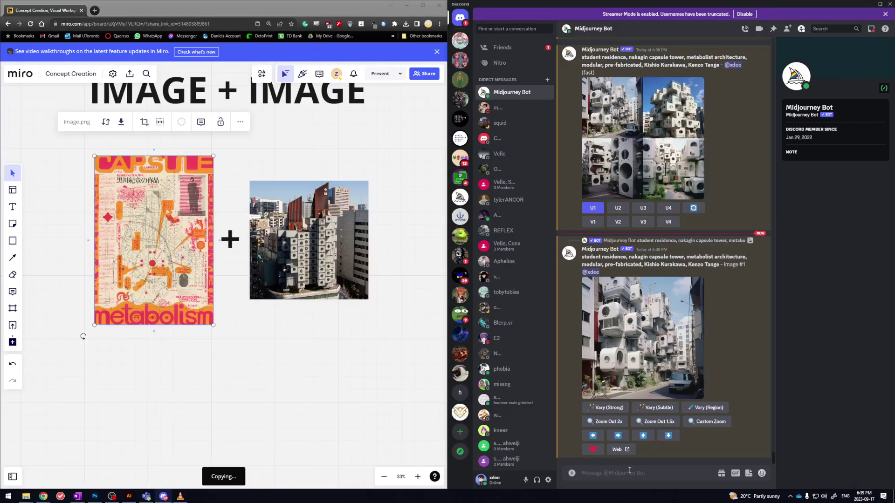
key(ctrl+v)
Add the Nakagin tower photo to the same message and send both images
click(351, 299)
right_click(331, 233)
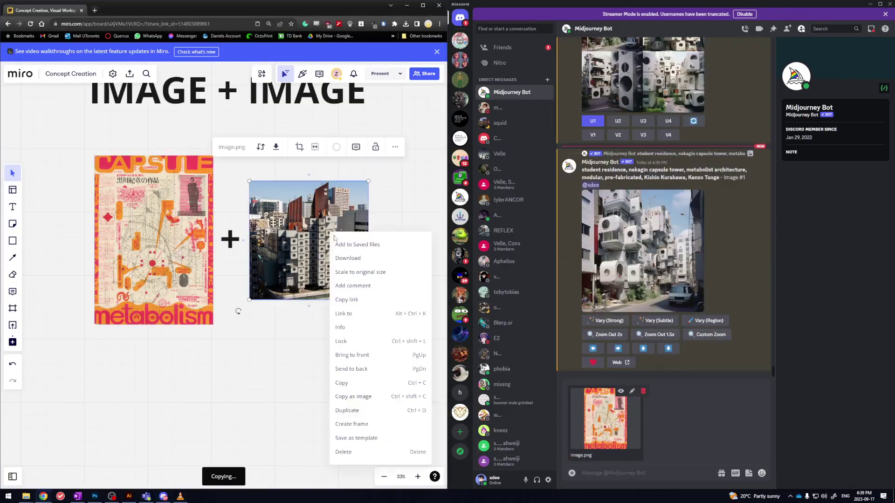
click(376, 401)
click(653, 474)
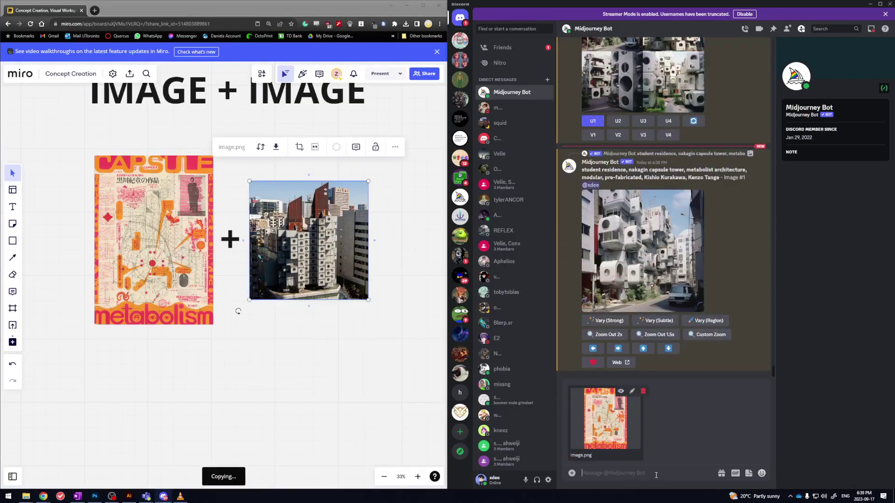
key(ctrl+v)
key(Return)
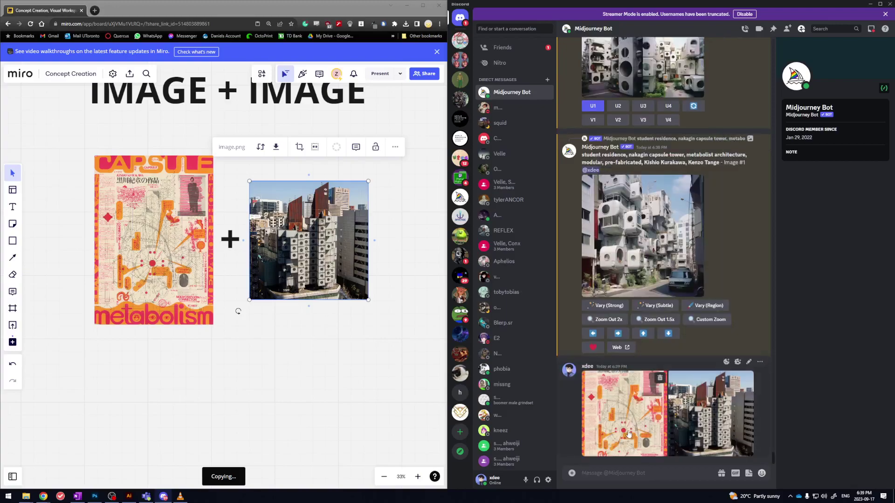
Copy the sent poster image's link and paste it into a new /imagine prompt
click(621, 388)
right_click(705, 198)
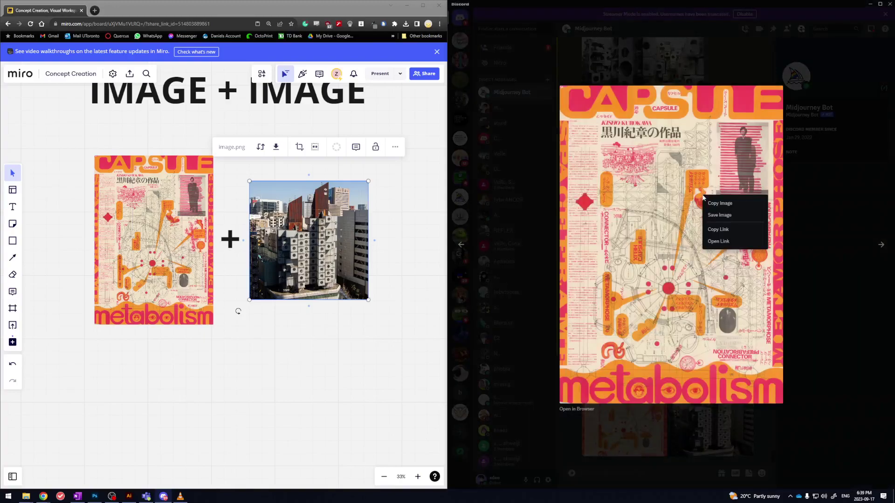
click(717, 229)
click(638, 480)
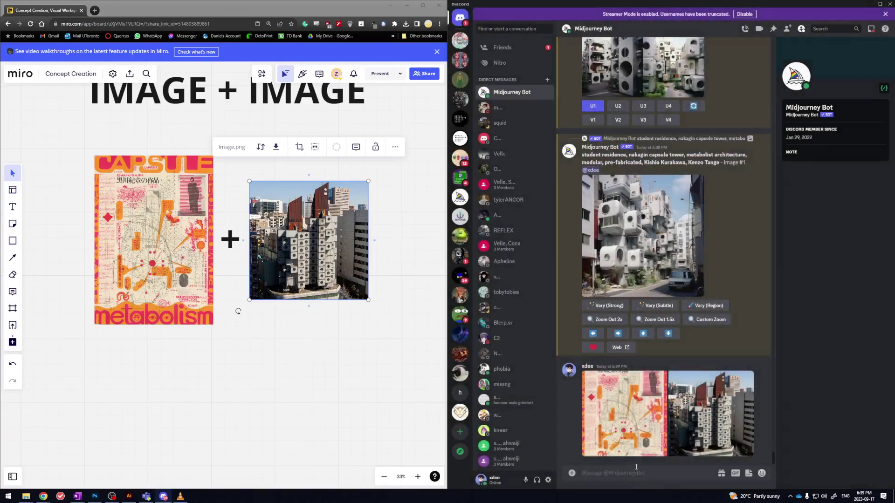
text(/imagin)
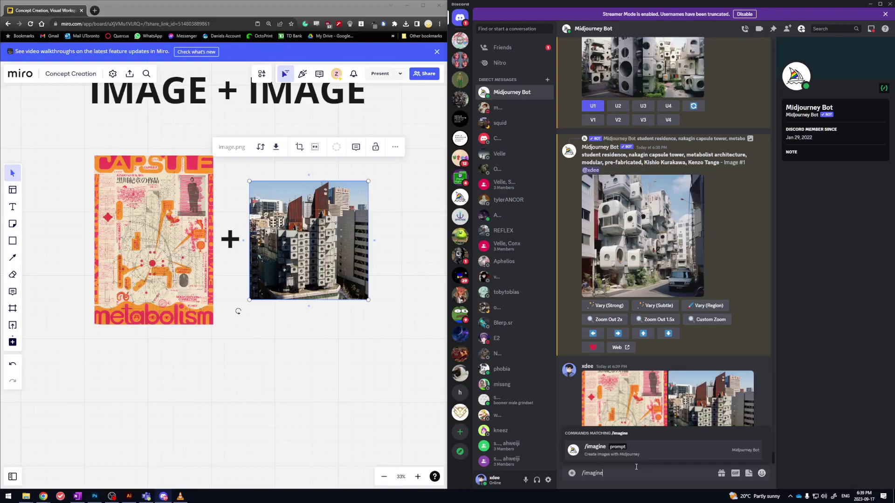
text(e)
key(Tab)
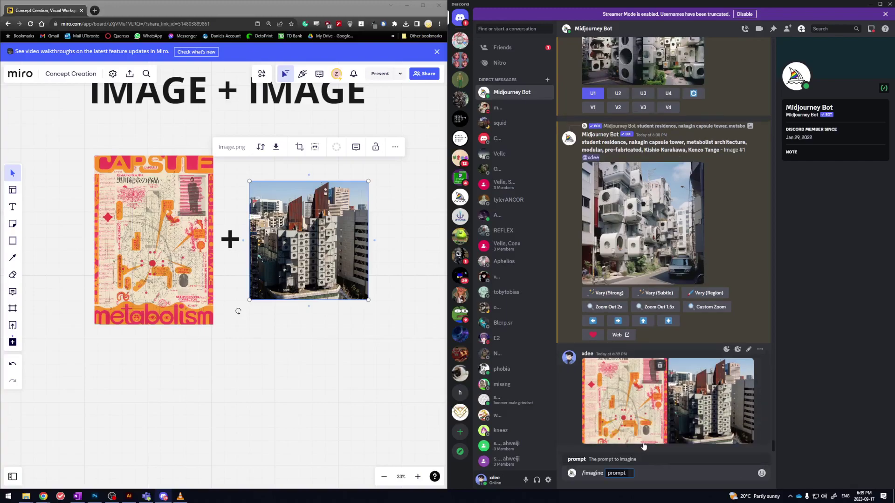
drag(643, 447, 660, 451)
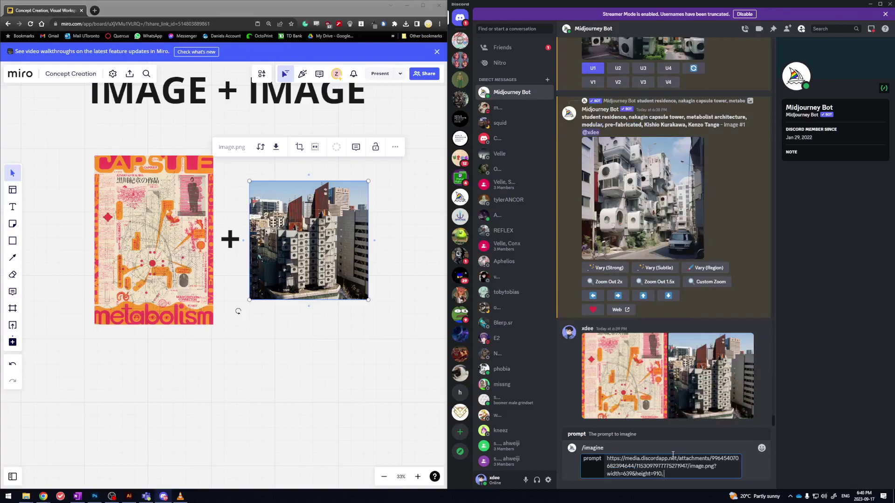
Copy the tower photo's link, add it after a comma, and submit the imagine job
click(675, 352)
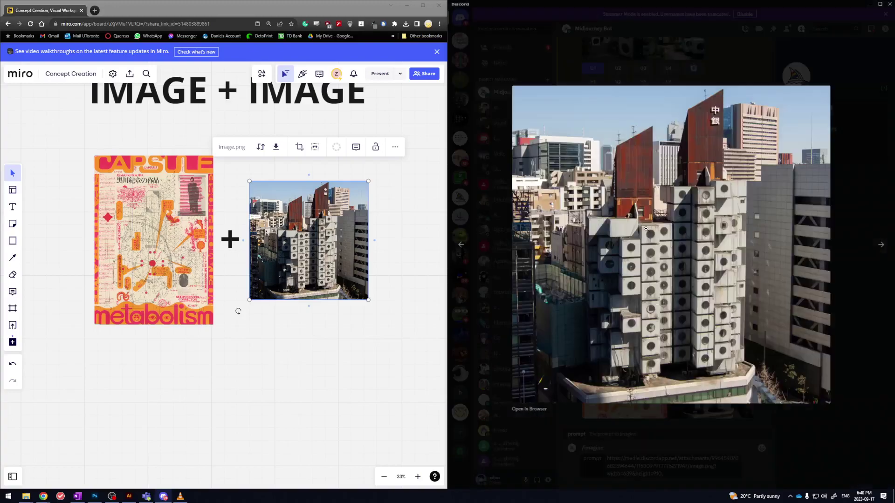
right_click(645, 229)
click(668, 265)
click(702, 461)
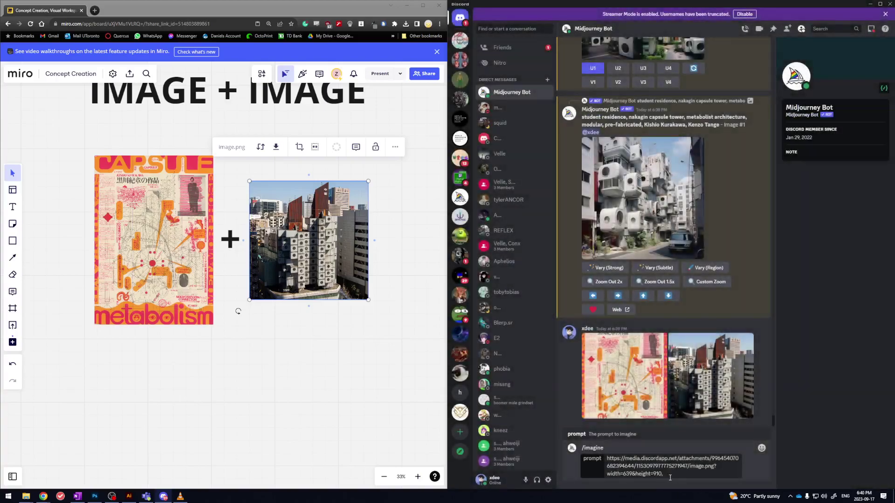
click(682, 477)
text(,)
key(ctrl+v)
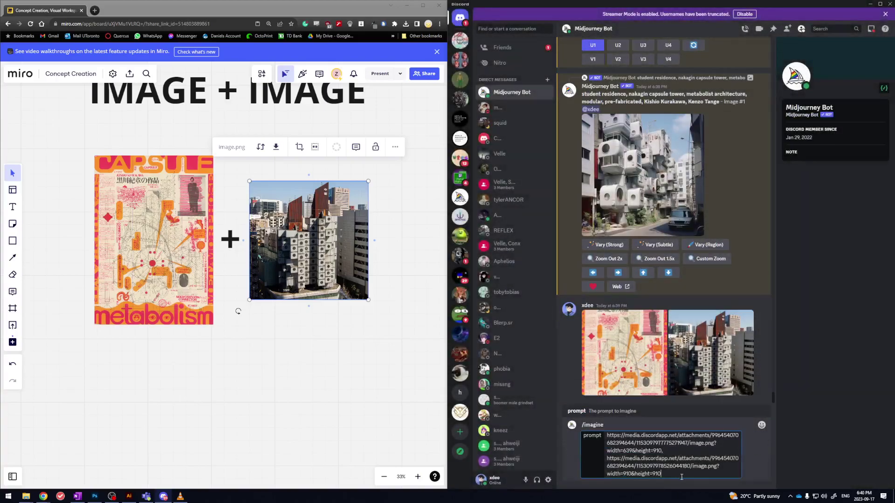
key(Return)
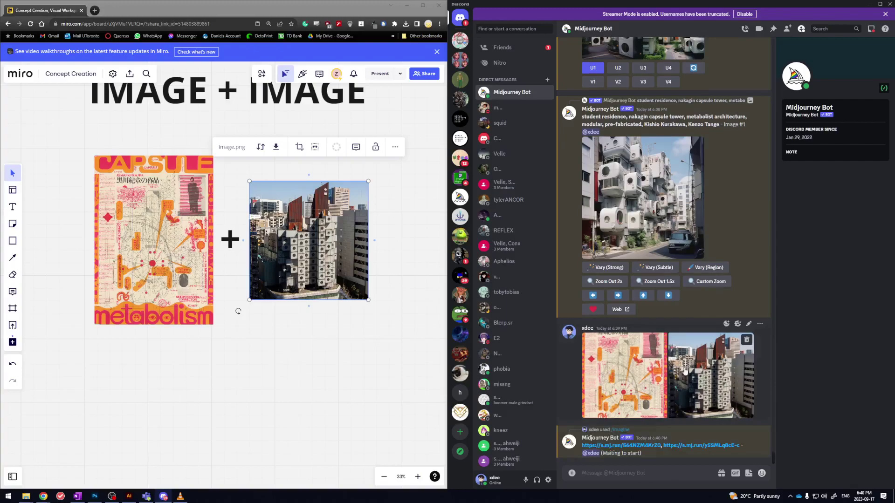
Pan the board to the TEXT TO IMAGE area and locate the reference image column
click(262, 396)
scroll(261, 396, down, 5)
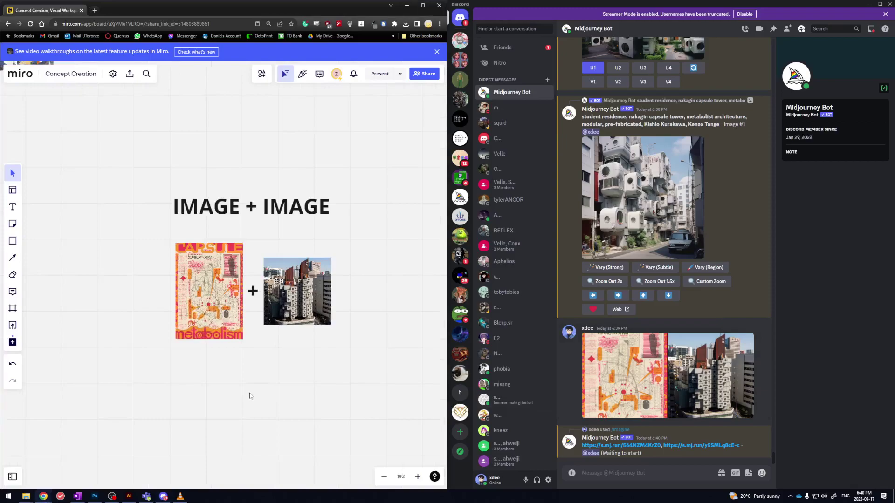
scroll(250, 396, up, 2)
drag(207, 395, 286, 286)
scroll(268, 342, down, 4)
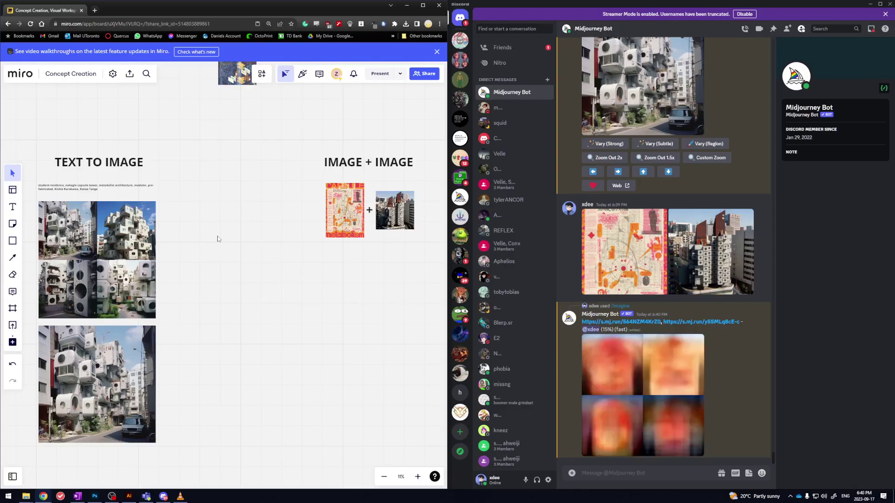
scroll(228, 236, right, 5)
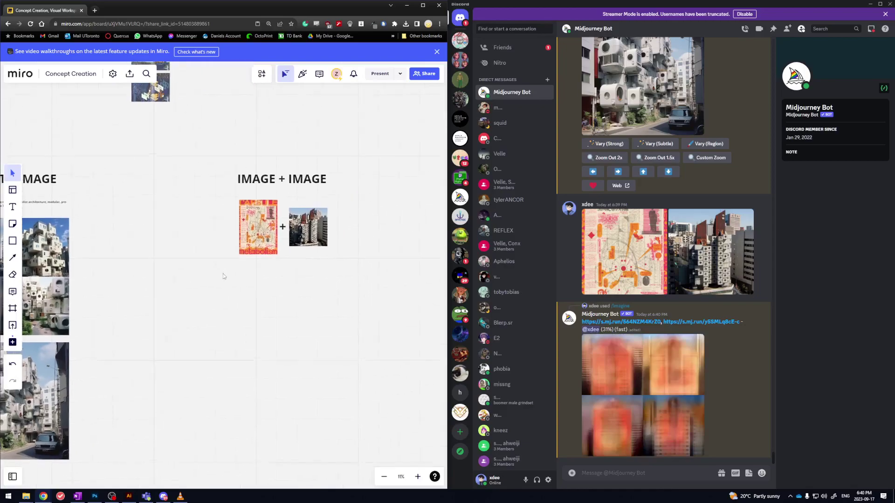
scroll(222, 273, up, 4)
click(394, 210)
drag(311, 325, 305, 326)
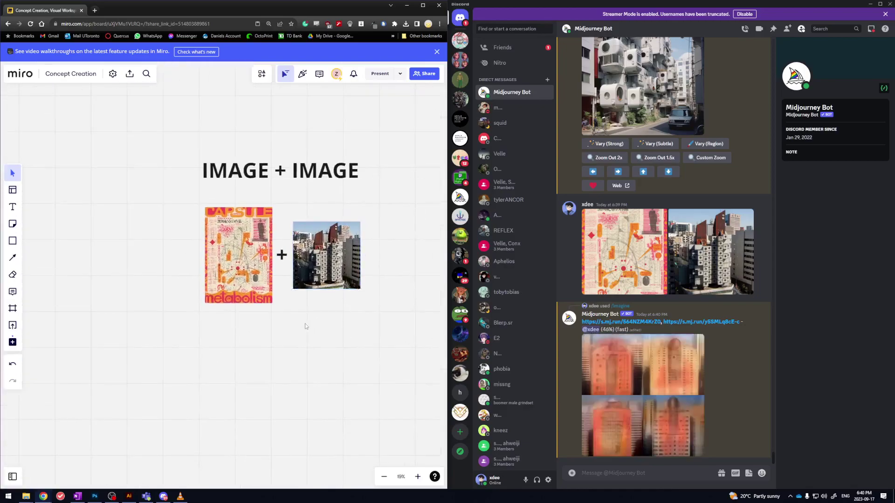
scroll(308, 291, up, 2)
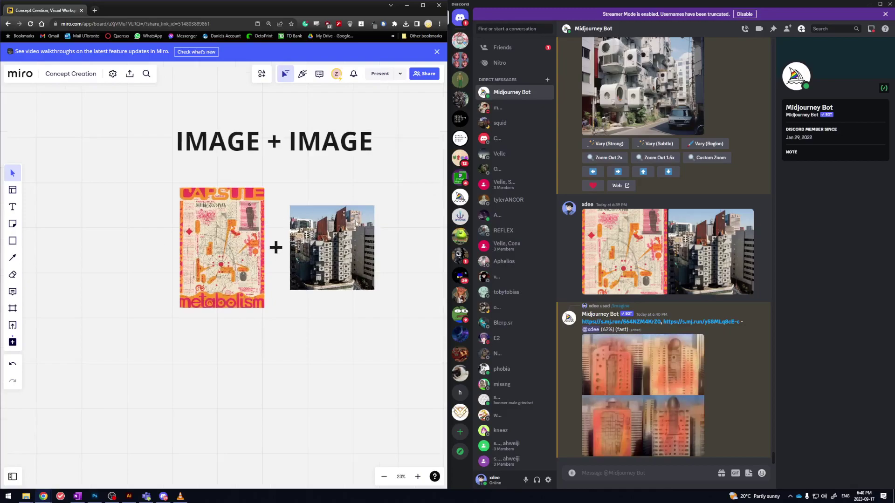
scroll(321, 344, down, 3)
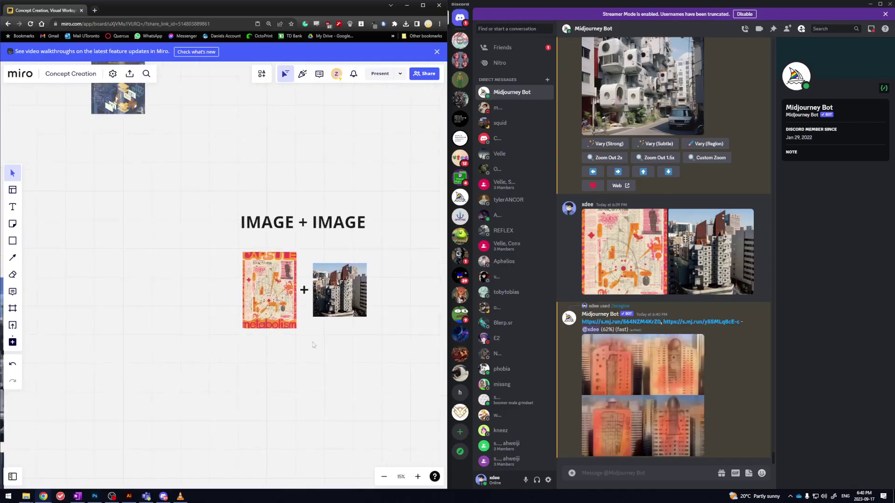
scroll(312, 345, down, 3)
Select the column of reference images and move it beside IMAGE + IMAGE
drag(313, 345, 328, 419)
drag(244, 286, 121, 140)
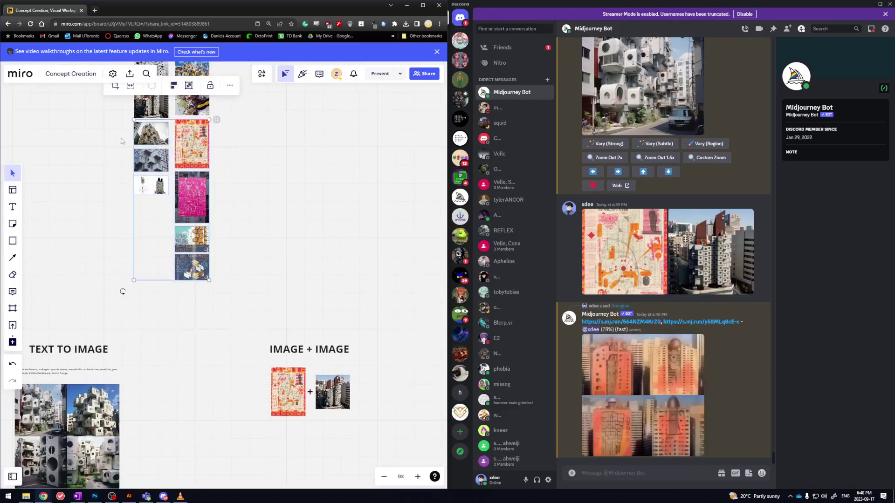
drag(191, 152, 228, 333)
scroll(253, 384, up, 2)
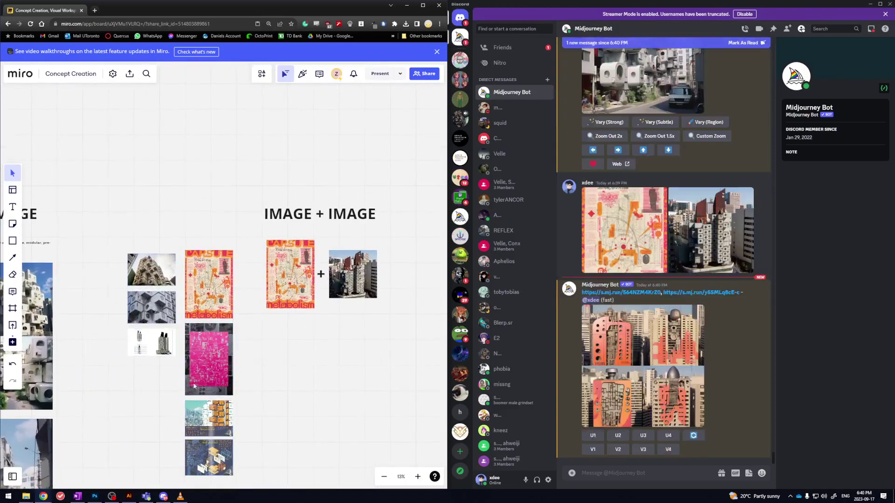
scroll(195, 385, down, 2)
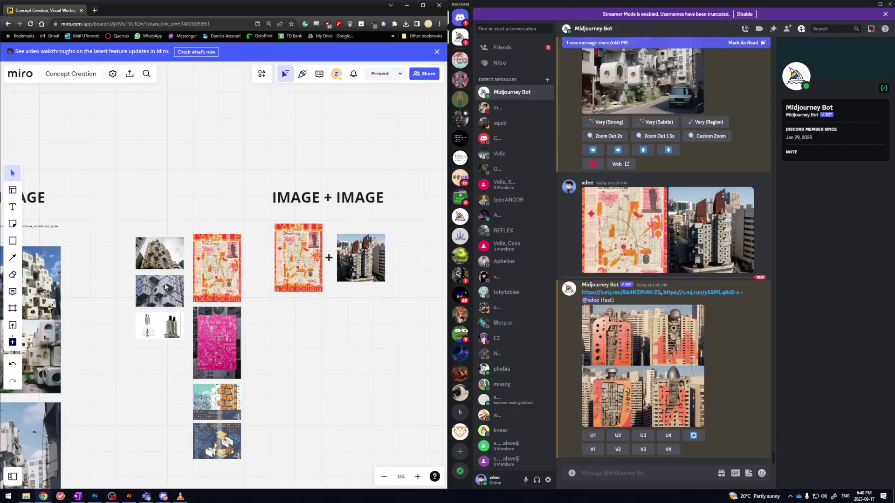
scroll(209, 441, down, 2)
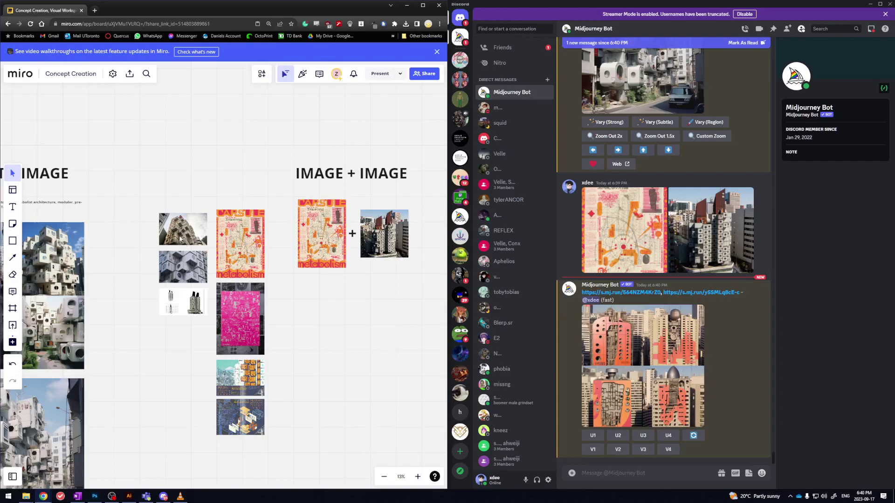
scroll(183, 242, up, 3)
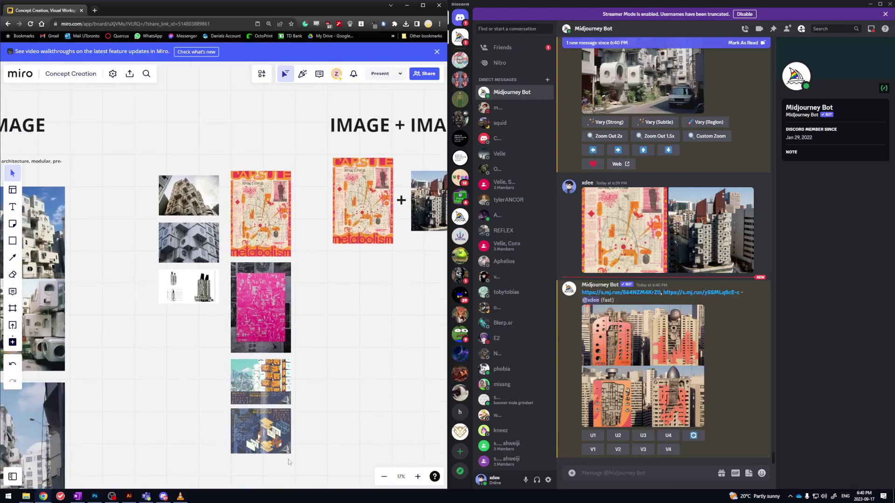
Reselect the reference photos and posters and move the column up to the board top
drag(299, 465, 154, 165)
scroll(154, 373, down, 5)
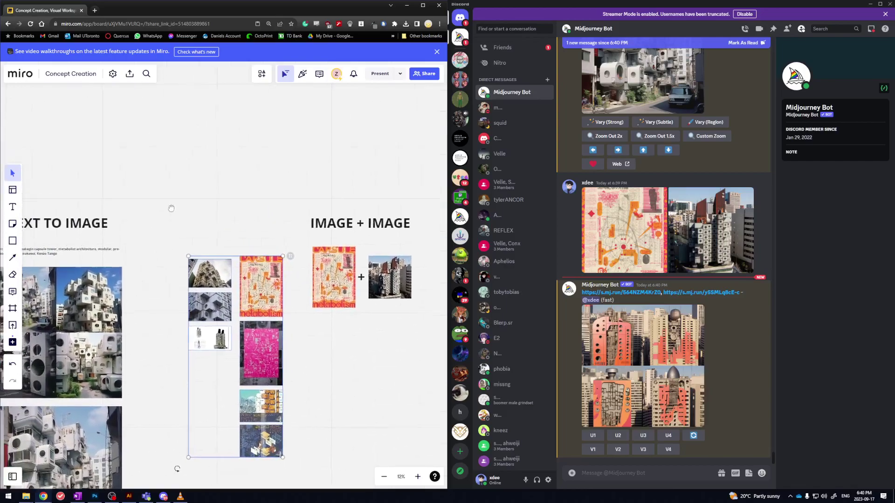
drag(263, 376, 229, 147)
scroll(236, 144, up, 3)
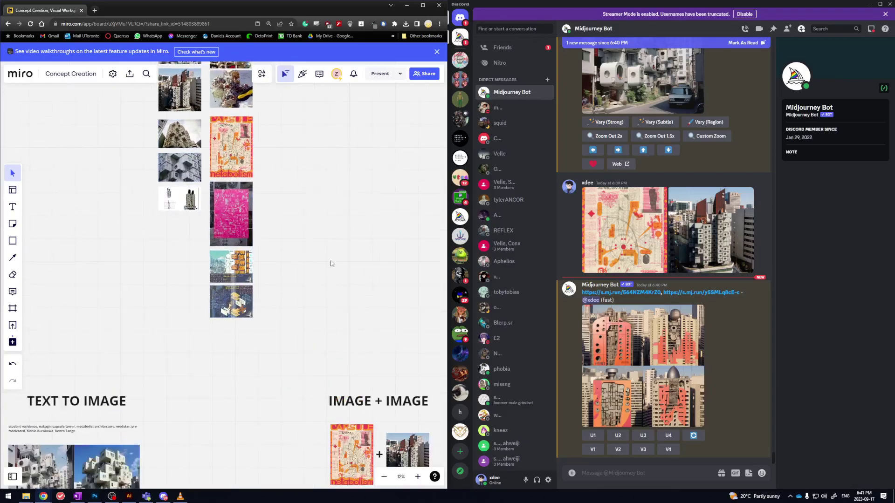
scroll(331, 263, down, 5)
scroll(221, 346, up, 1)
click(684, 373)
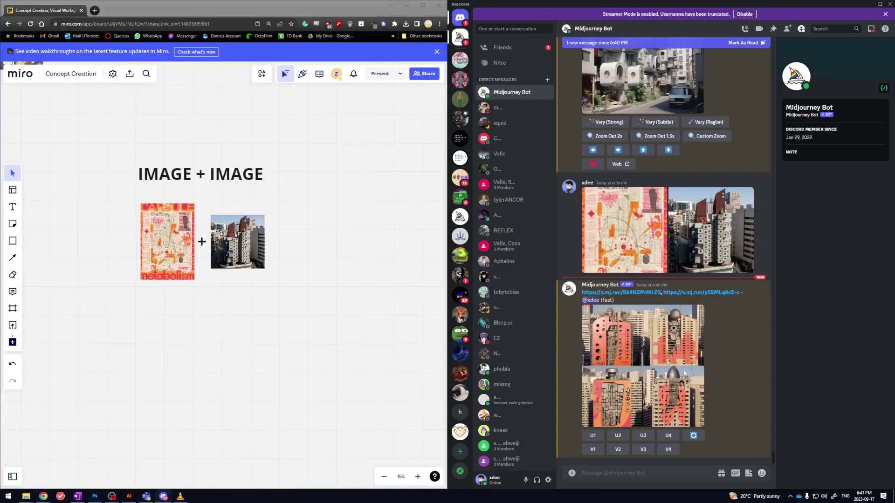
Enlarge and copy the Midjourney four-image result grid in Discord
click(684, 373)
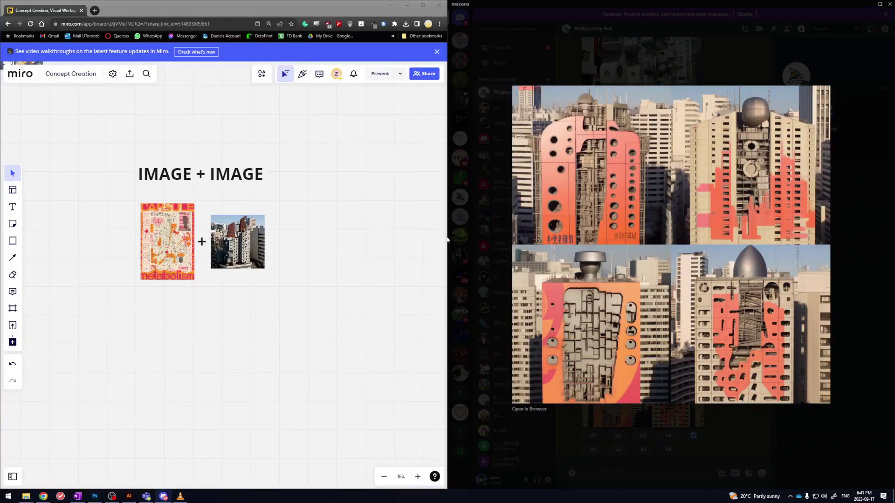
scroll(208, 243, up, 5)
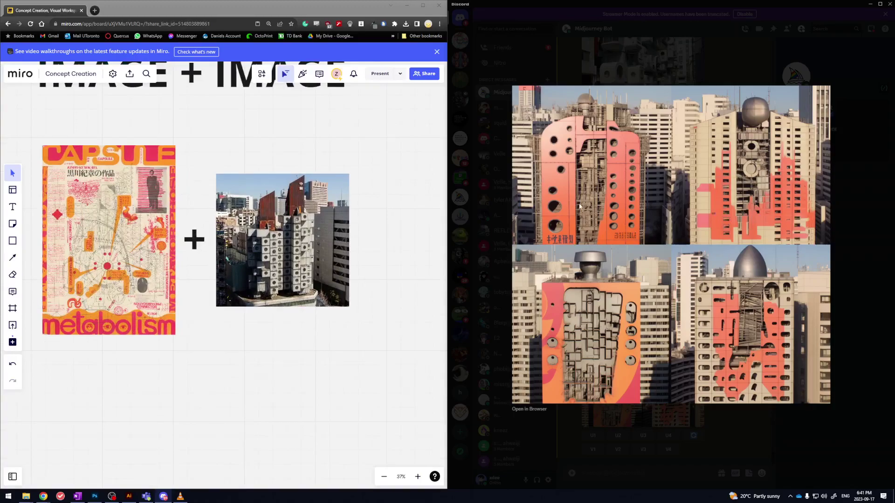
right_click(613, 176)
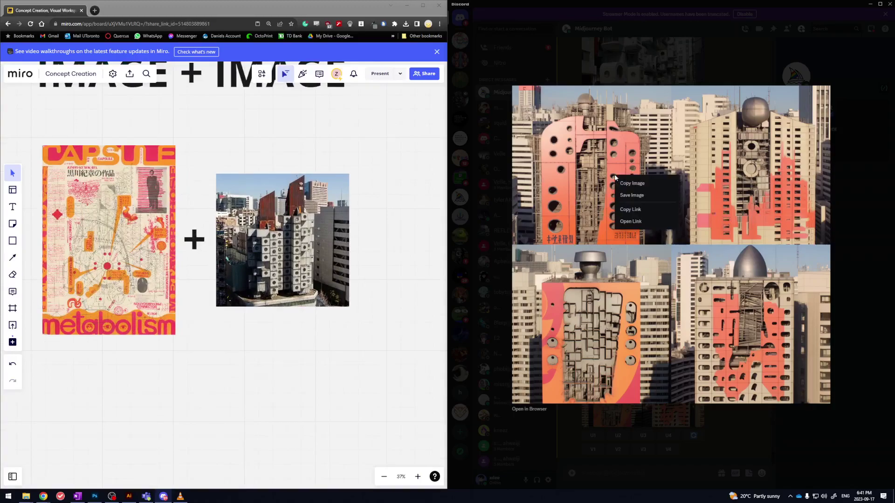
click(647, 211)
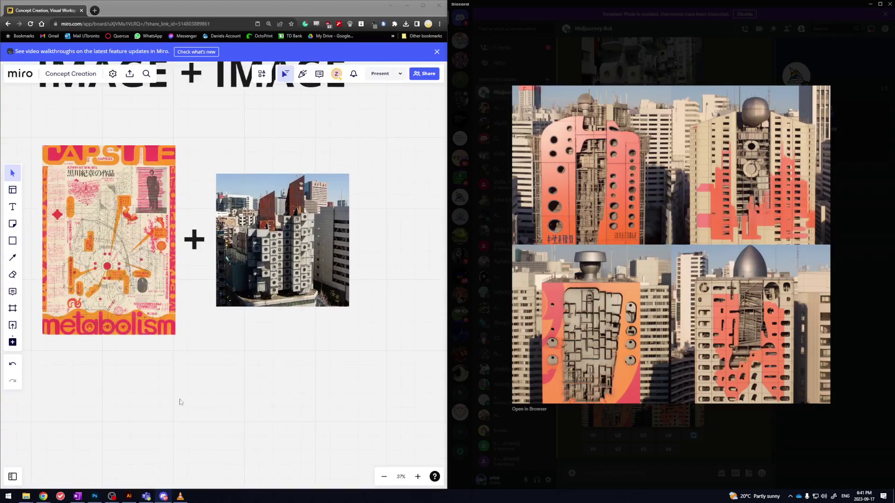
Paste the grid into Miro, enlarge it, and place it below the IMAGE + IMAGE pair
click(222, 402)
scroll(222, 402, down, 1)
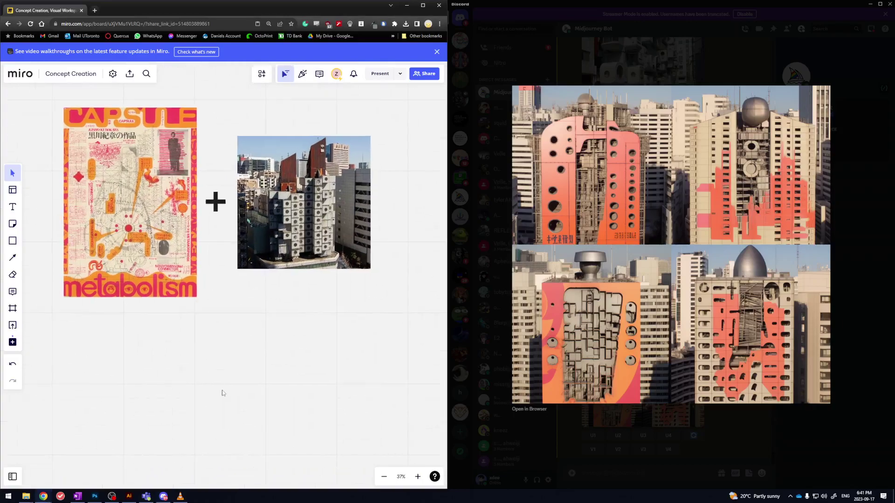
scroll(223, 393, down, 4)
key(ctrl+v)
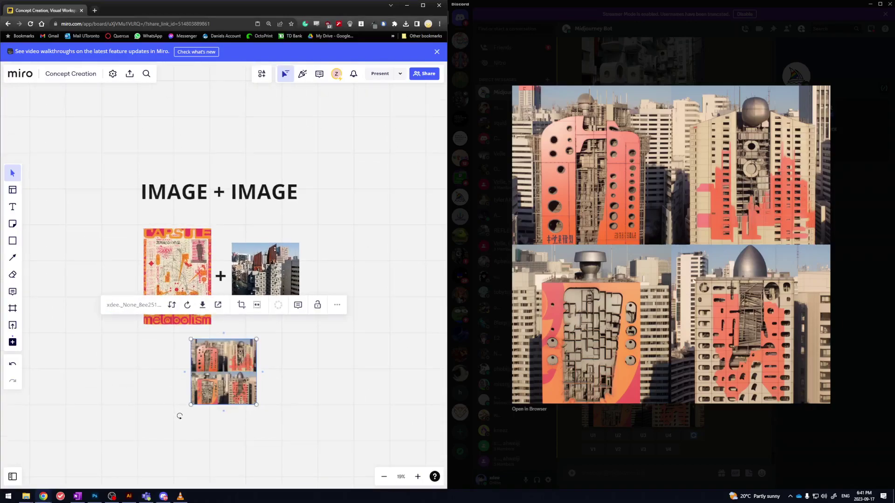
drag(233, 373, 202, 379)
drag(226, 411, 394, 340)
scroll(393, 340, down, 4)
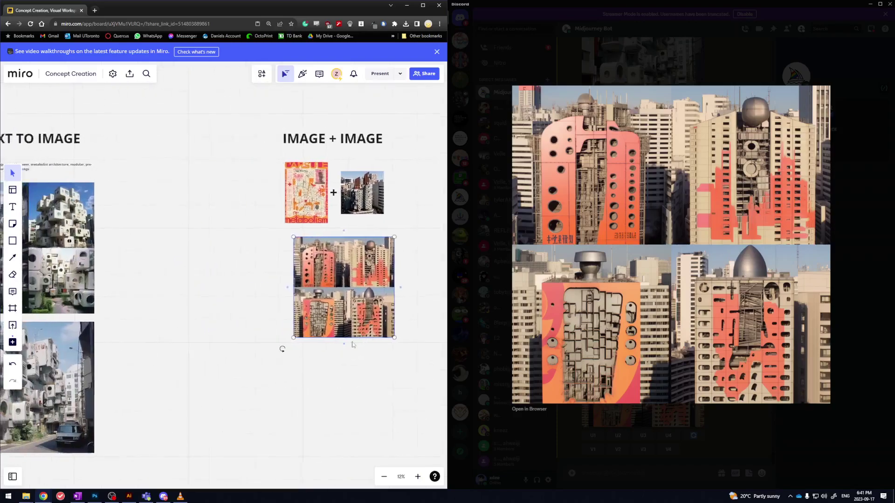
drag(332, 325, 103, 275)
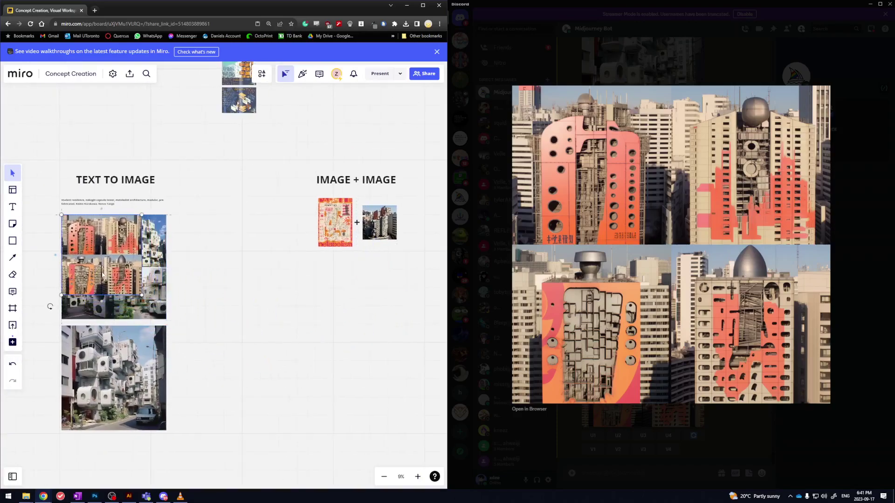
drag(142, 299, 166, 309)
drag(116, 290, 359, 330)
scroll(292, 371, right, 3)
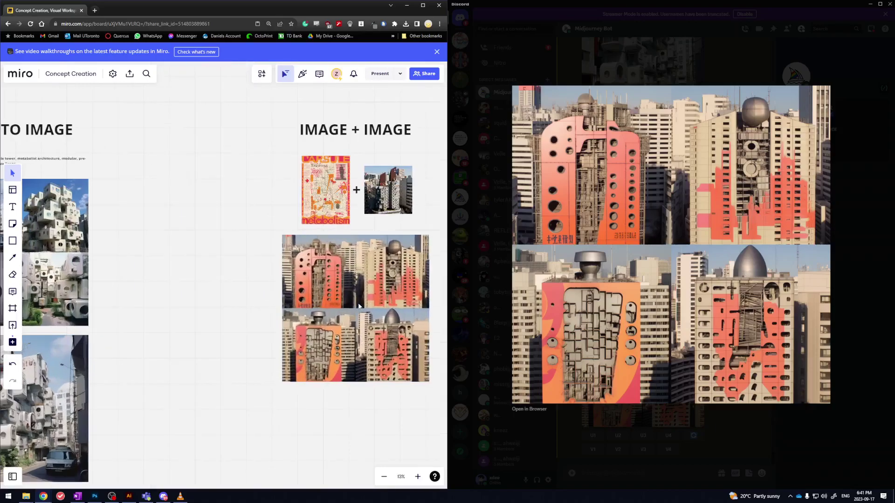
scroll(264, 326, down, 2)
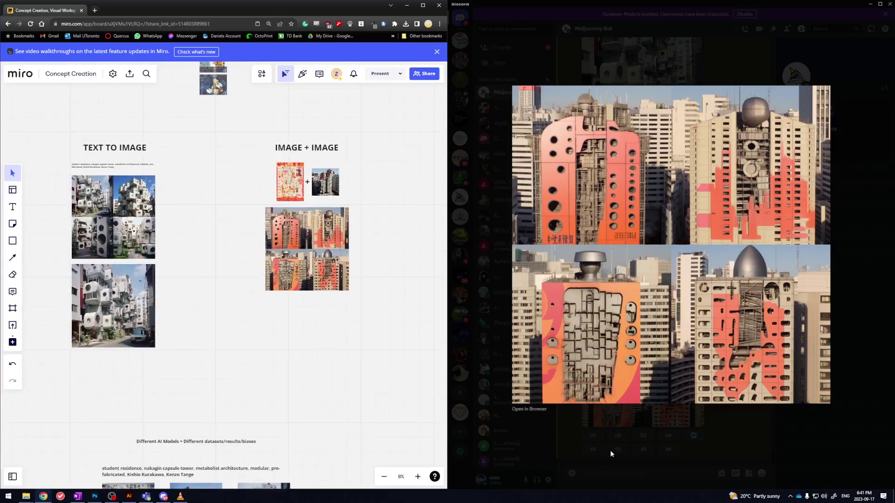
Close the image preview, maximize the browser, and scroll to the Different AI Models section
click(598, 455)
scroll(293, 299, down, 3)
scroll(293, 299, left, 2)
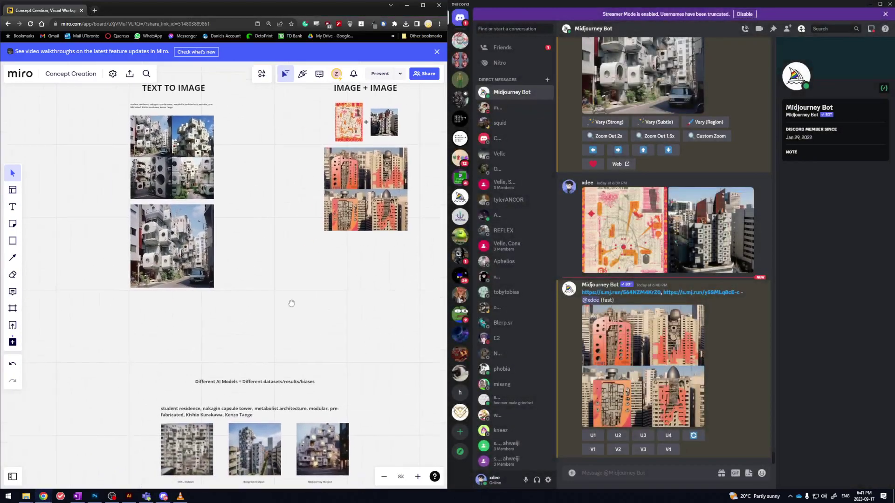
scroll(294, 299, down, 3)
click(423, 5)
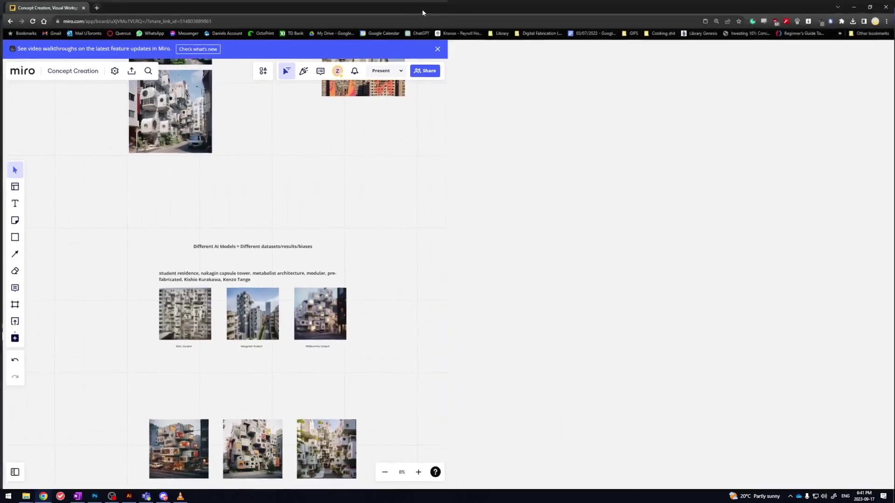
scroll(275, 253, up, 5)
scroll(199, 257, left, 2)
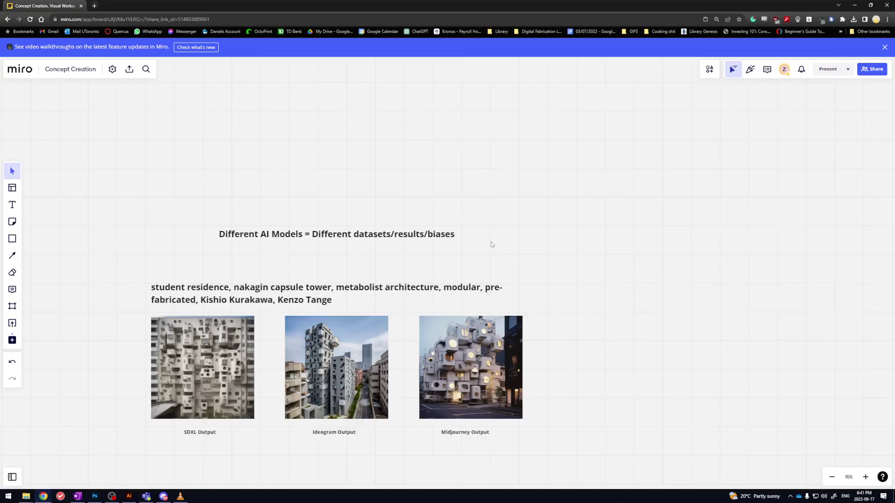
scroll(491, 241, down, 2)
scroll(305, 313, up, 3)
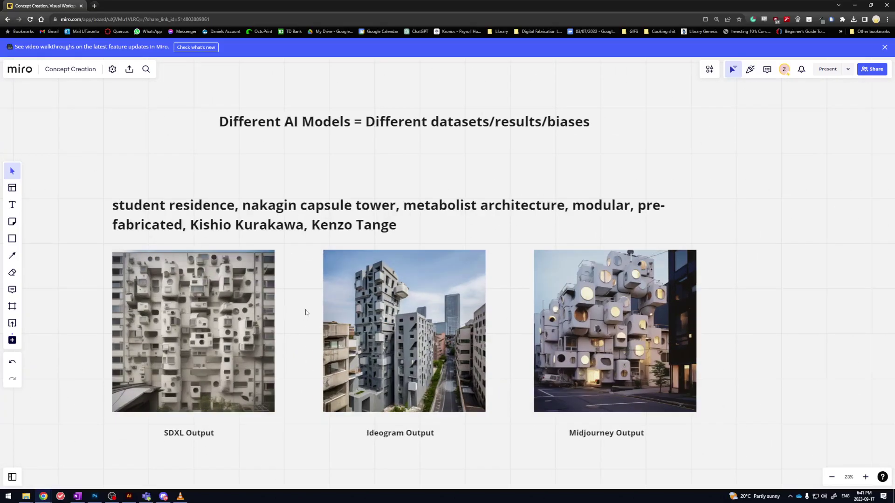
Select the prompt text, then the SDXL, Ideogram and Midjourney output images in turn
click(292, 228)
click(764, 270)
scroll(729, 294, down, 1)
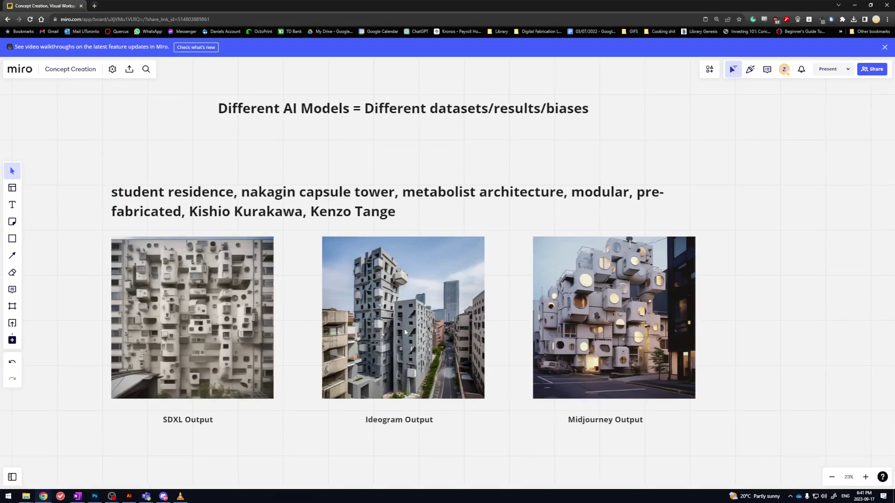
scroll(232, 351, up, 1)
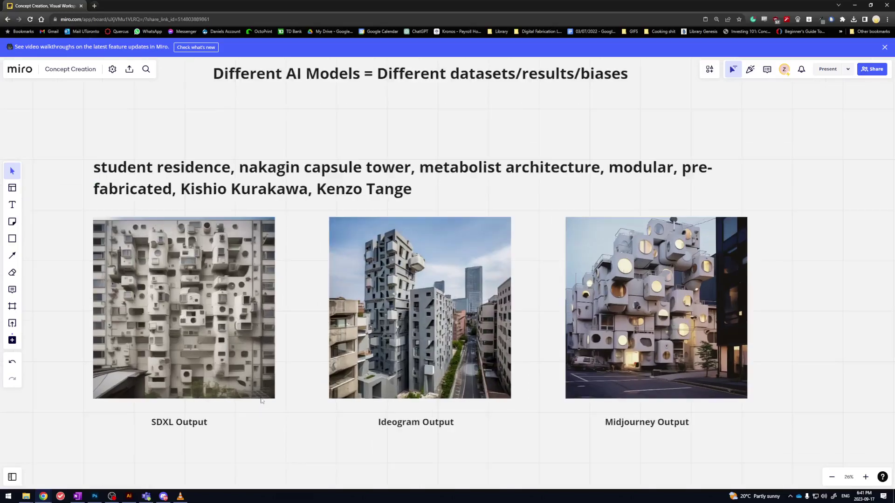
scroll(177, 351, up, 2)
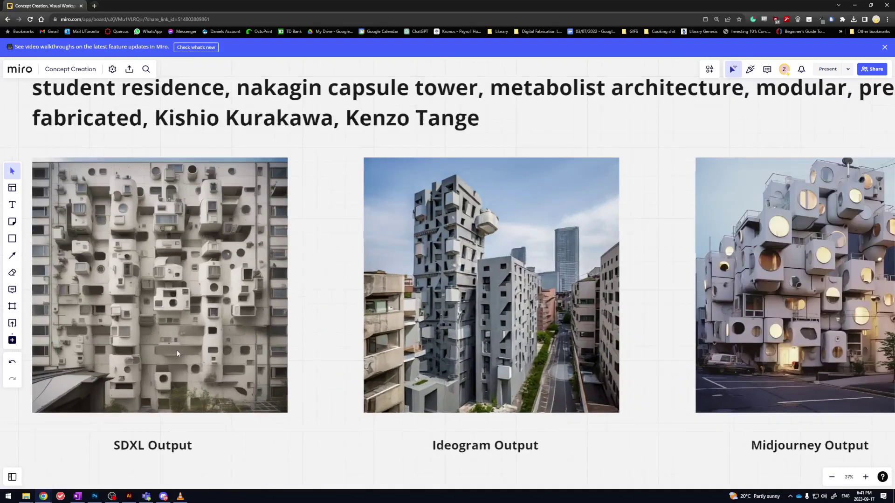
scroll(177, 351, down, 1)
click(165, 316)
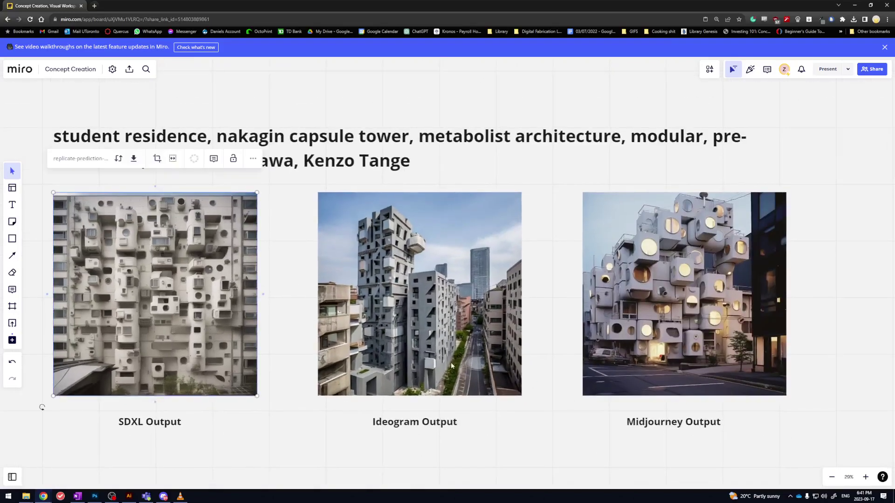
click(447, 337)
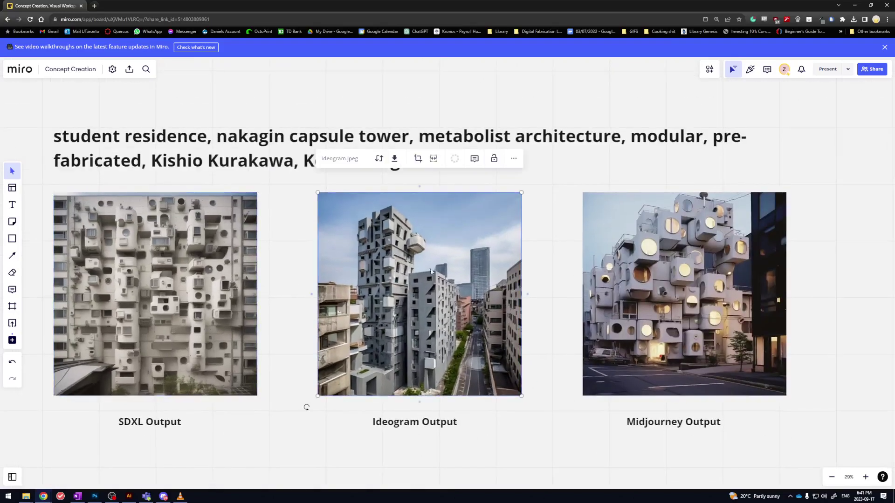
click(702, 311)
click(821, 292)
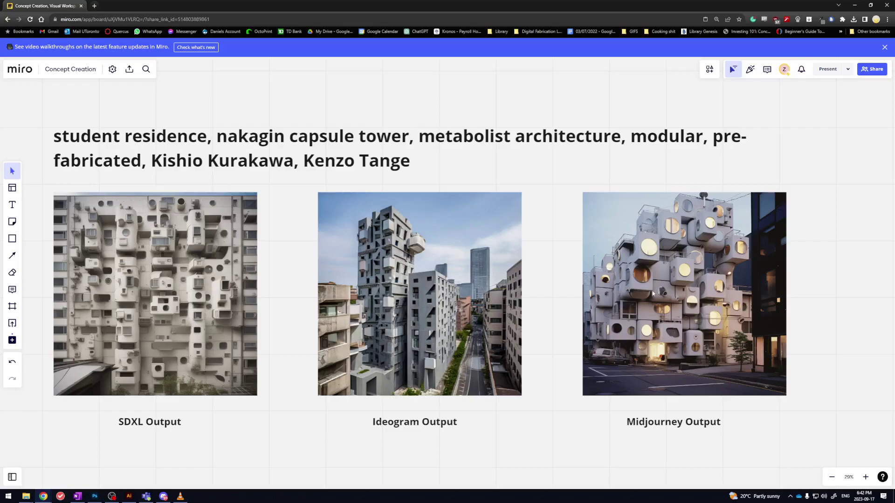
scroll(665, 296, left, 2)
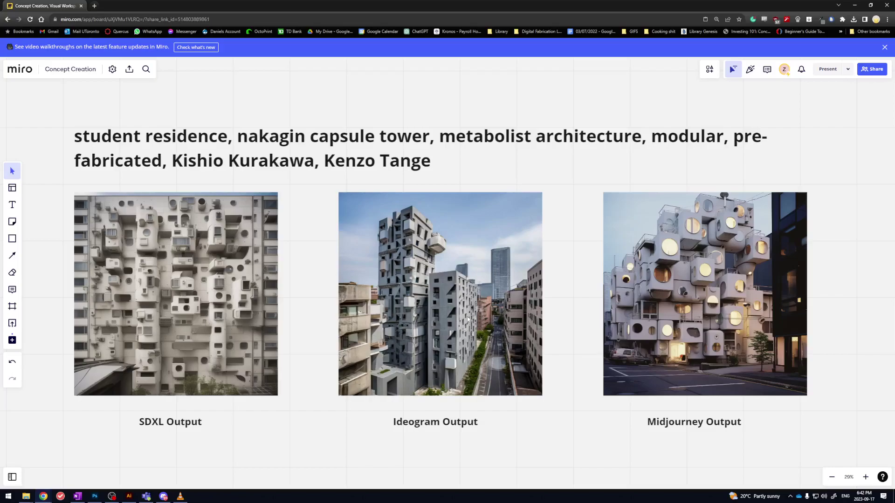
scroll(480, 325, down, 4)
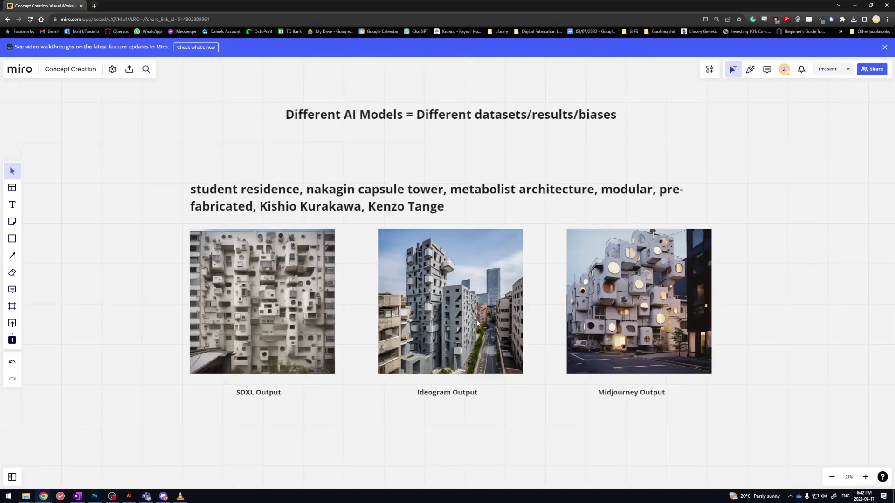
Pan to the row of three residence renders and select each caption in turn
drag(558, 420, 501, 318)
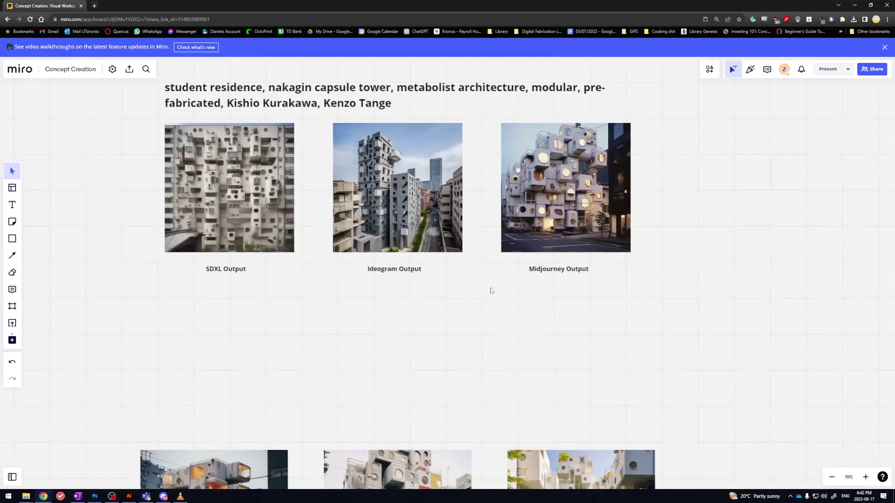
scroll(473, 390, down, 5)
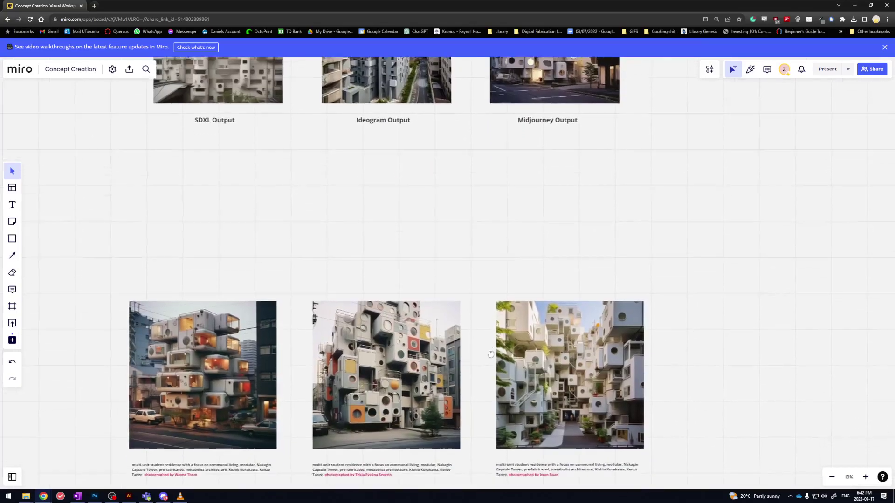
scroll(492, 387, down, 2)
scroll(498, 350, up, 5)
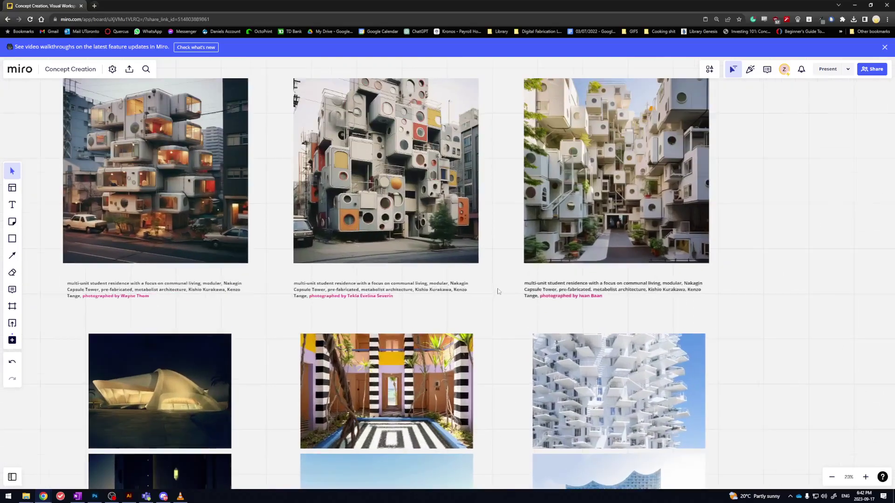
scroll(523, 351, down, 2)
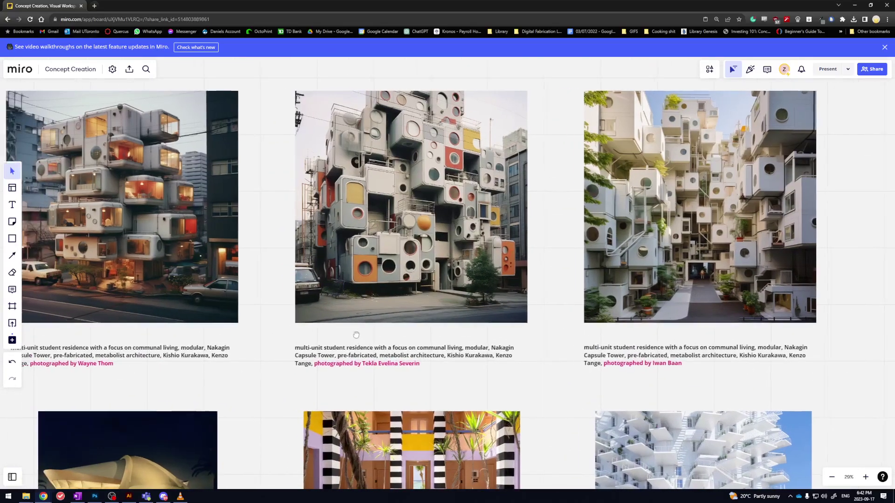
scroll(321, 335, left, 1)
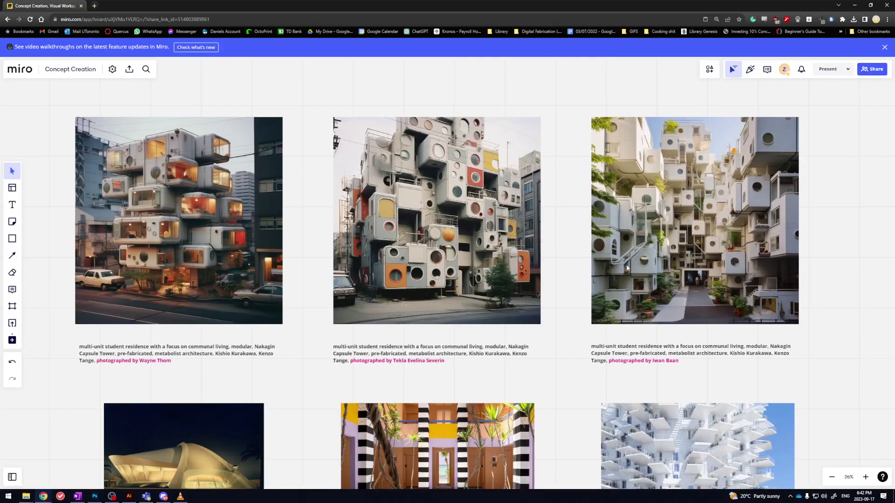
click(133, 358)
click(387, 351)
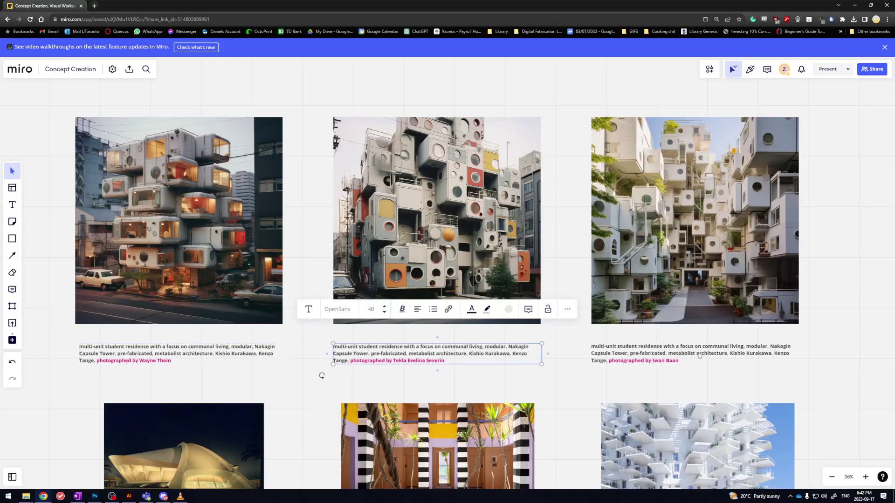
click(699, 357)
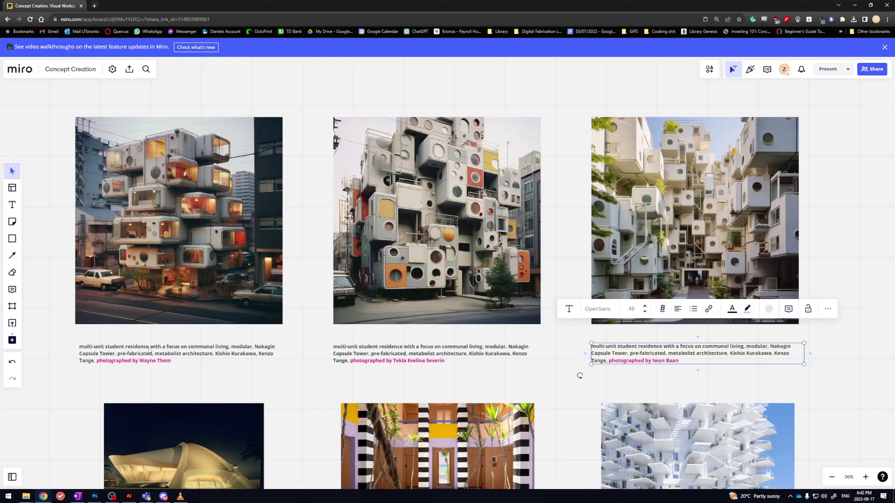
click(210, 361)
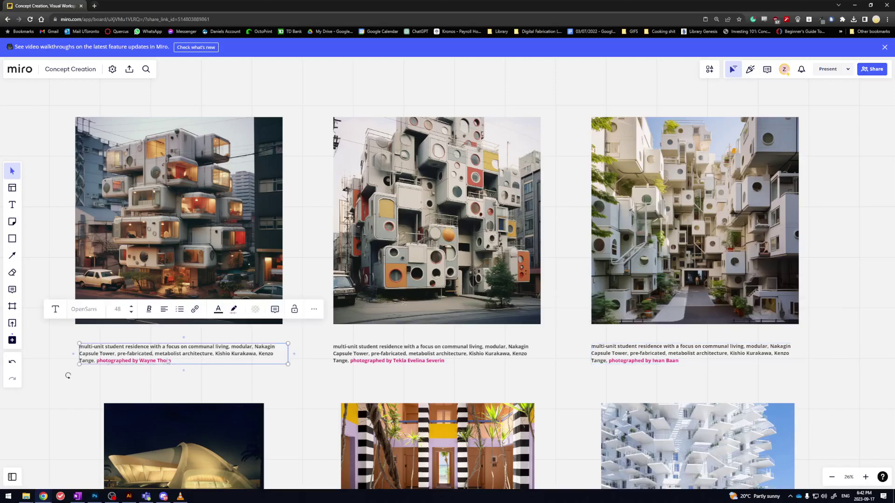
click(489, 362)
click(723, 352)
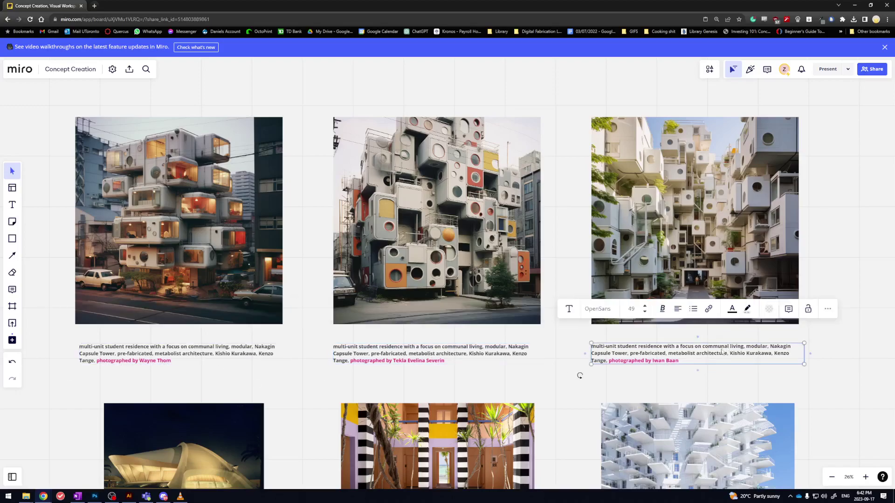
click(197, 353)
Copy the first image's full caption text and bring up the Midjourney chat
double_click(198, 353)
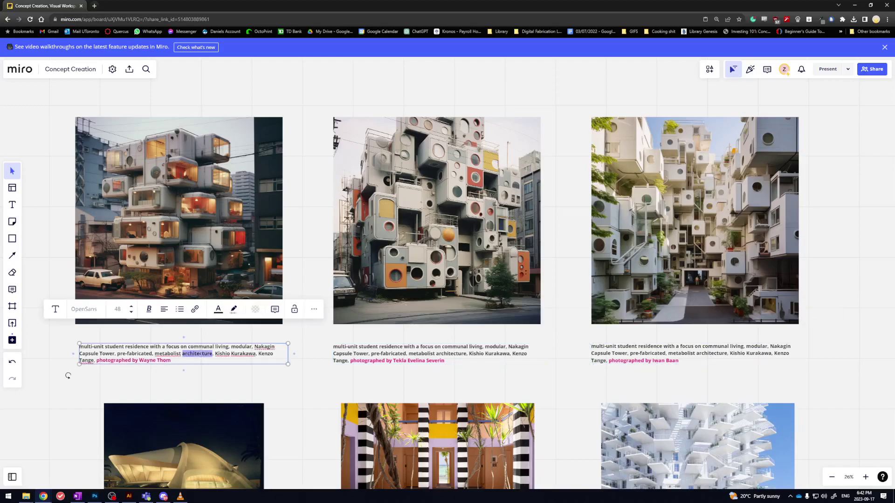
key(ctrl+a)
key(ctrl+c)
click(294, 381)
scroll(294, 381, down, 2)
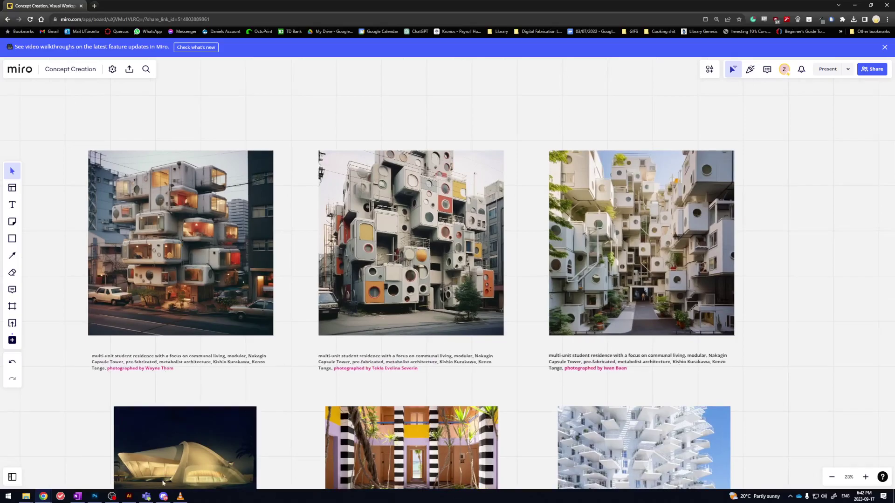
click(163, 496)
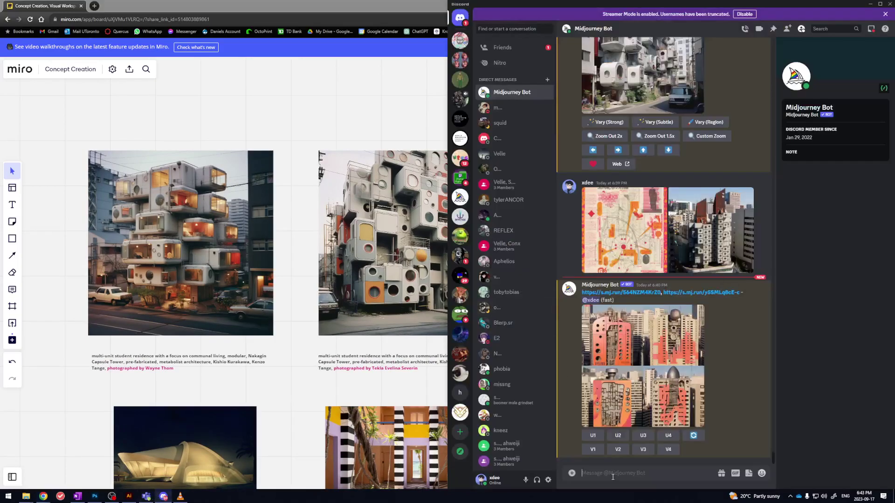
Build an /imagine prompt from the caption with credits '{…, Tekla Evelina Severin, Iwan Baan'
text(/)
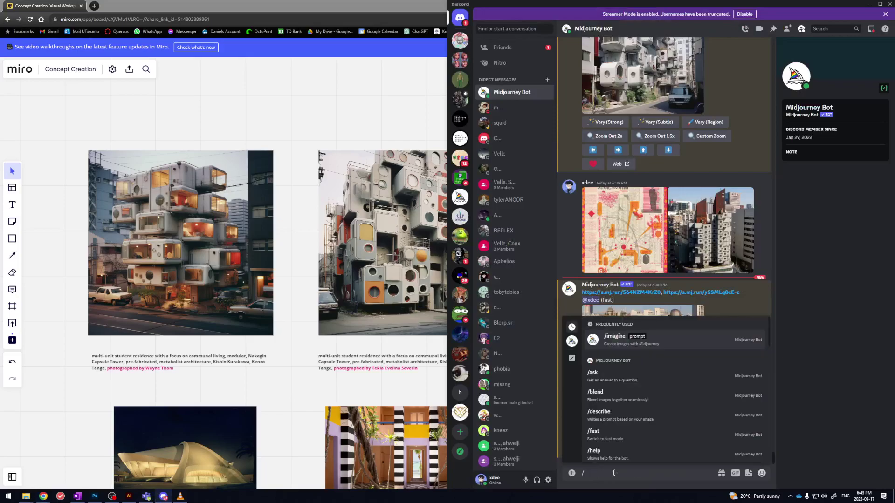
text(ima)
key(Return)
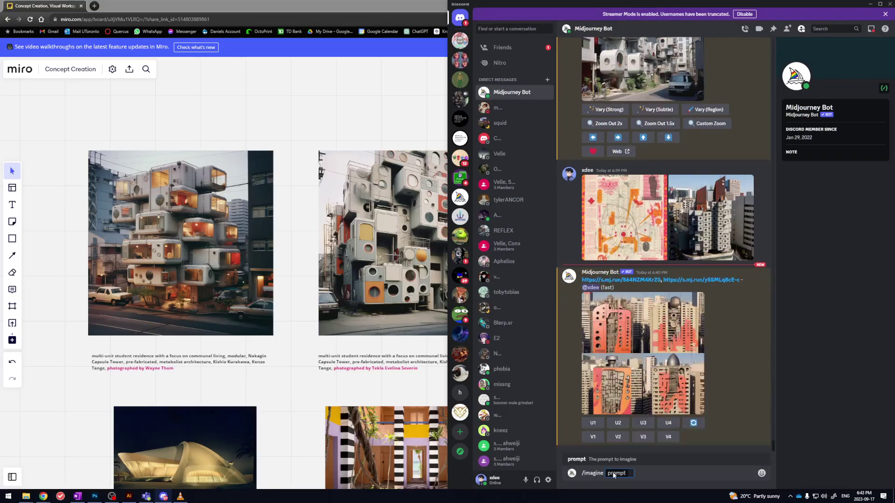
key(ctrl+v)
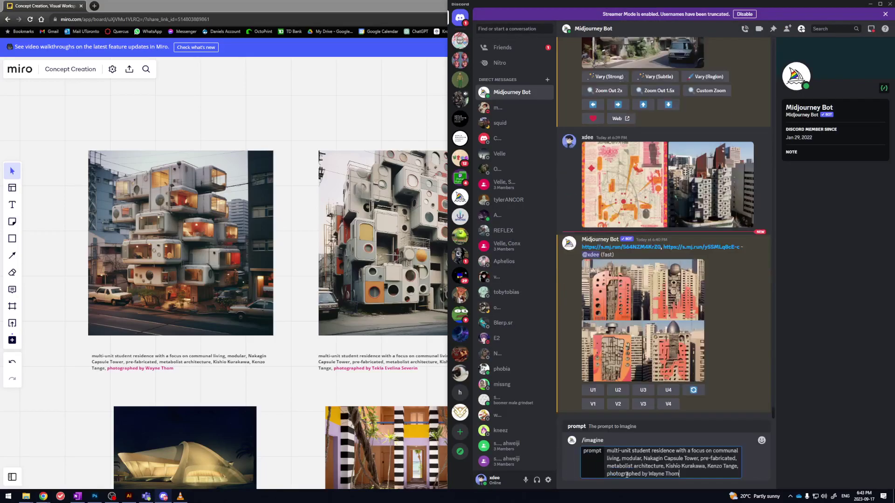
click(649, 474)
text({)
click(684, 475)
text(, Tekla Evelina Severin, Iwan Baan)
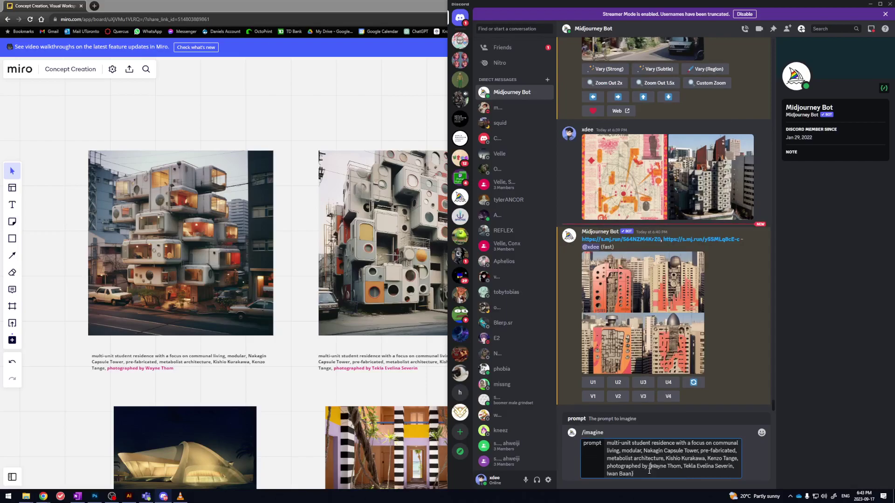
Submit the photographer-permutation prompt and confirm generating all three jobs
drag(650, 466, 732, 466)
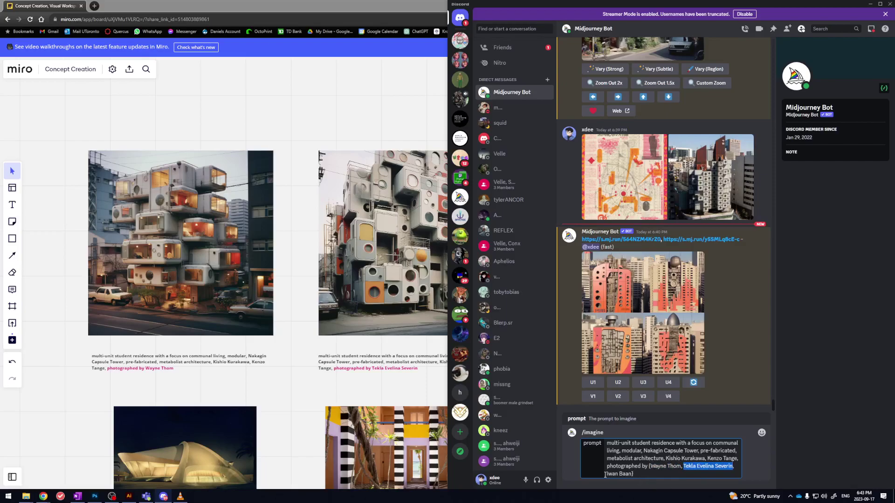
drag(605, 474, 630, 474)
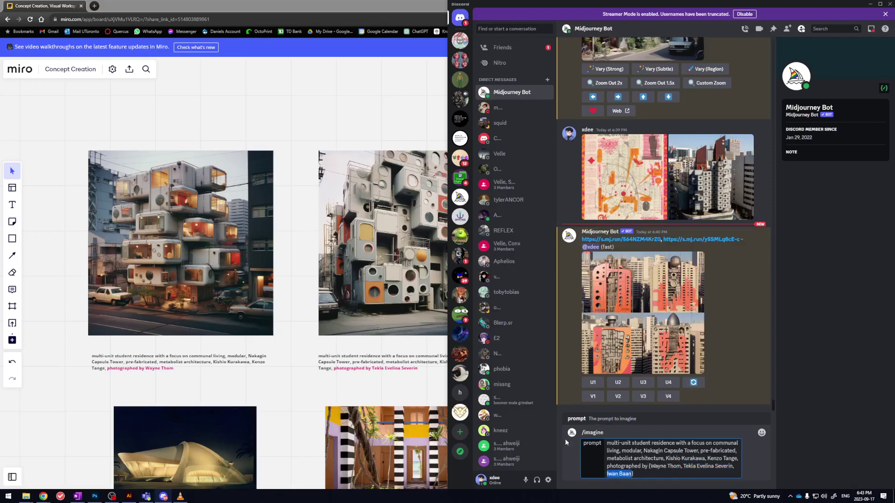
click(657, 469)
key(Return)
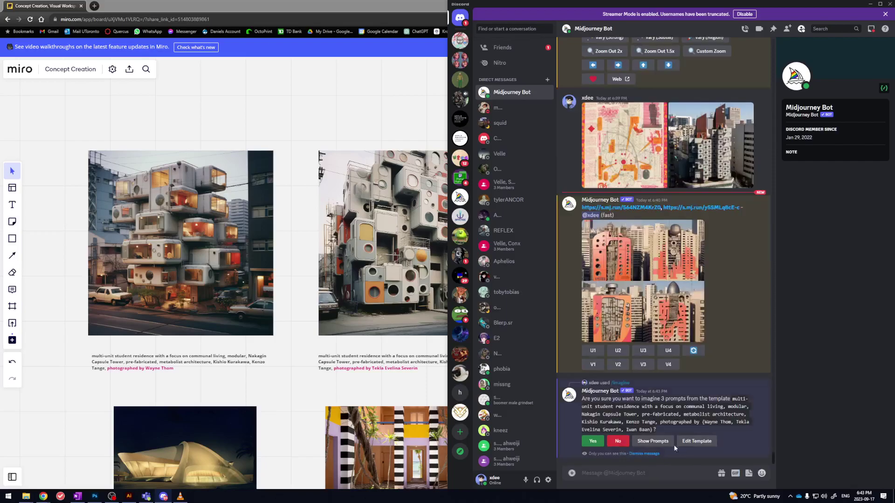
drag(647, 399, 686, 399)
click(597, 439)
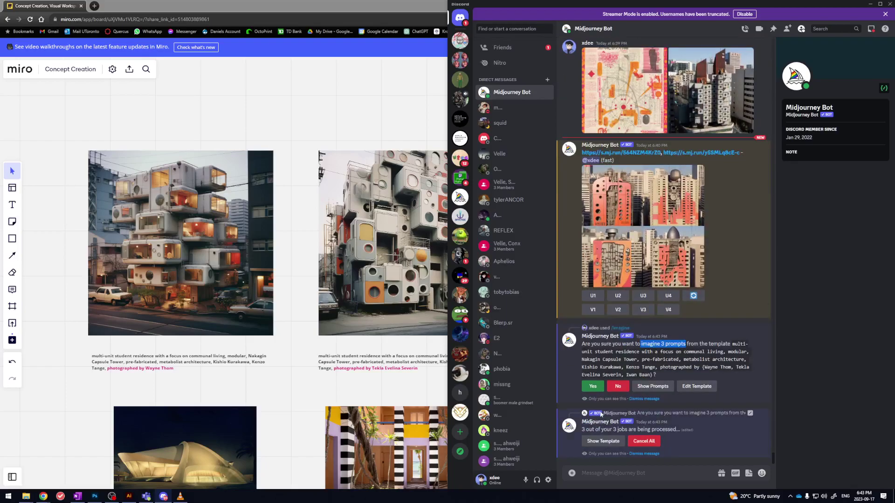
click(302, 390)
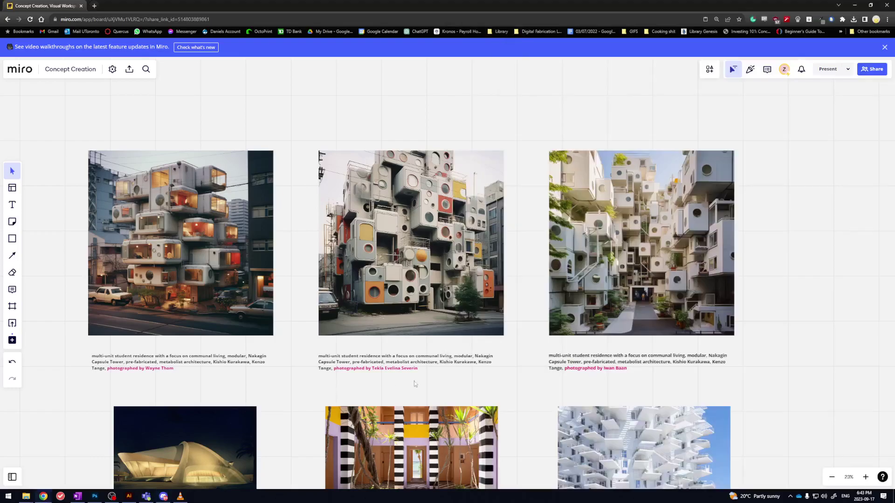
Zoom out and draw a red freehand loop linking the left column's lower images to its top image
scroll(415, 384, right, 2)
scroll(415, 384, down, 1)
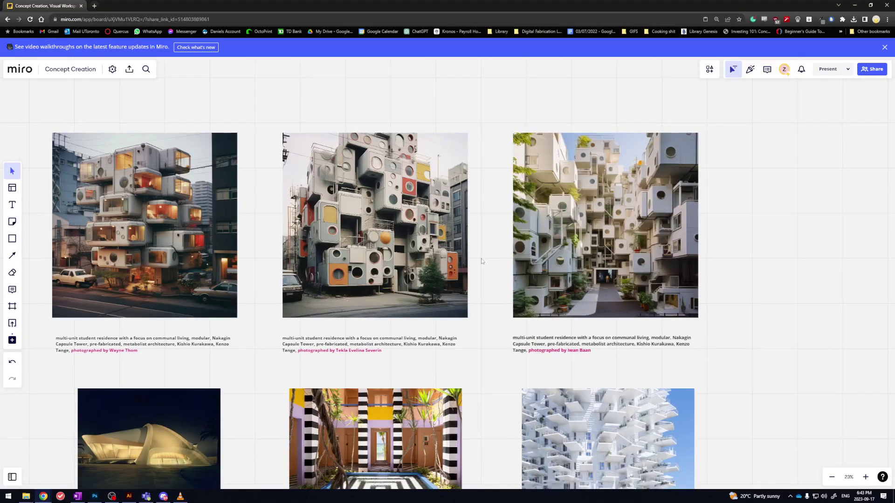
scroll(482, 261, down, 1)
scroll(482, 261, left, 1)
scroll(202, 230, down, 1)
scroll(219, 224, down, 2)
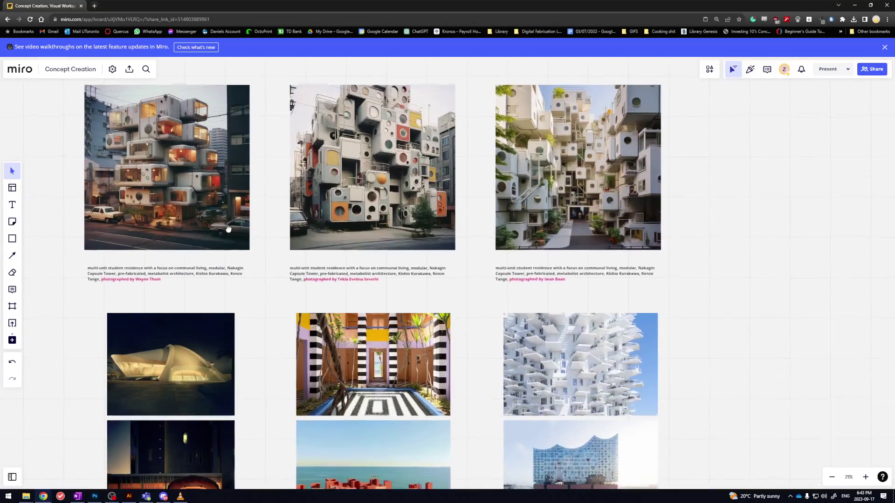
scroll(231, 216, down, 1)
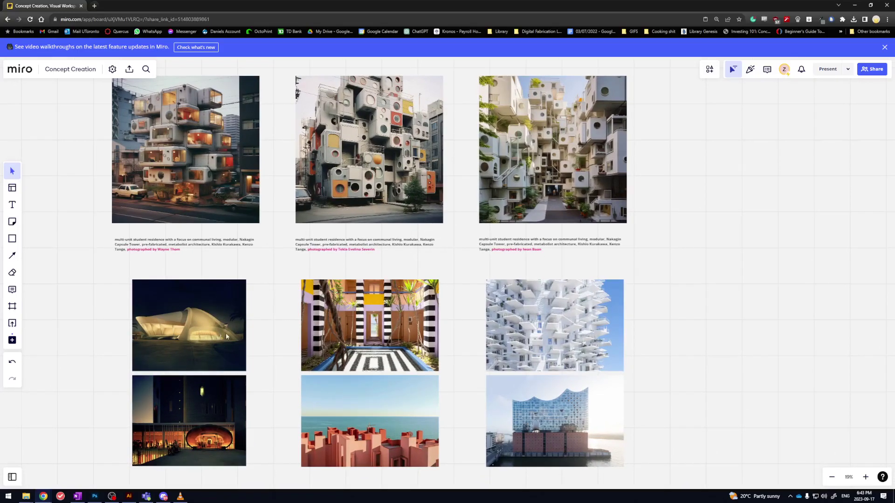
click(12, 273)
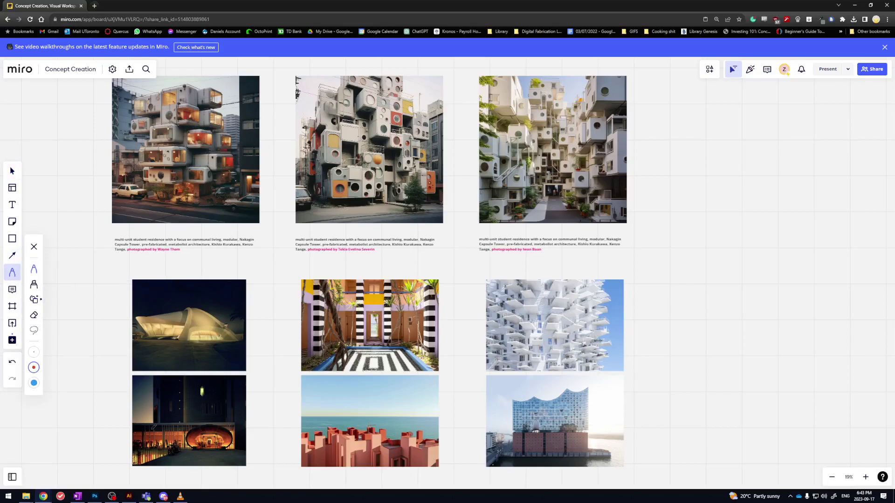
mouse_move(136, 436)
mouse_down()
mouse_move(96, 320)
mouse_move(94, 200)
mouse_move(148, 193)
mouse_up()
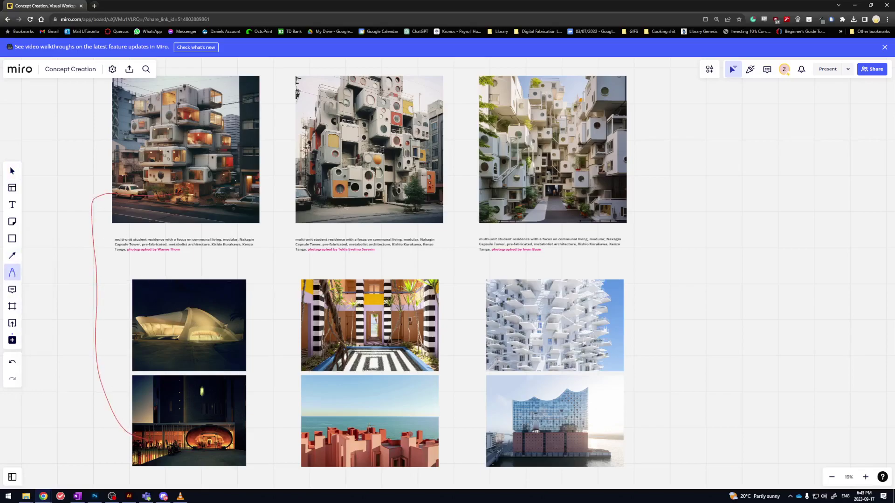
mouse_move(230, 431)
mouse_down()
mouse_move(244, 418)
mouse_move(252, 225)
mouse_move(228, 156)
mouse_up()
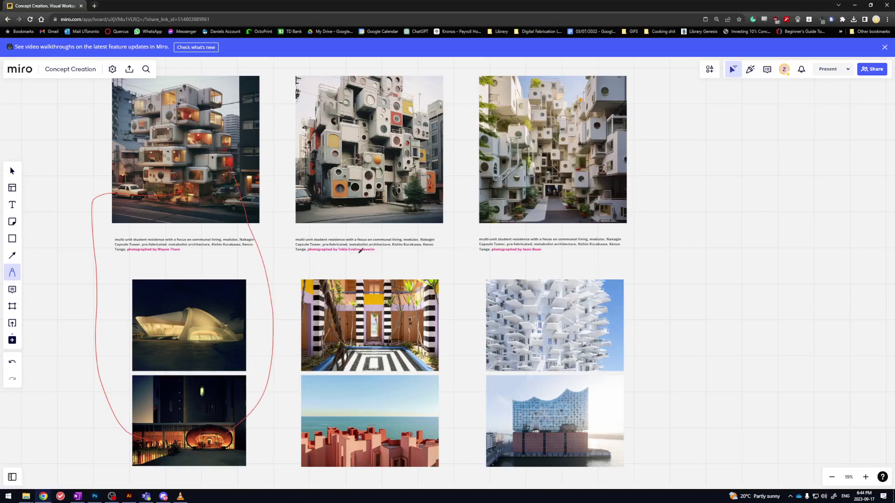
Draw red loops for the middle and right columns, then return to the Select tool
mouse_move(434, 438)
mouse_down()
mouse_move(449, 302)
mouse_move(432, 181)
mouse_up()
drag(312, 281, 315, 204)
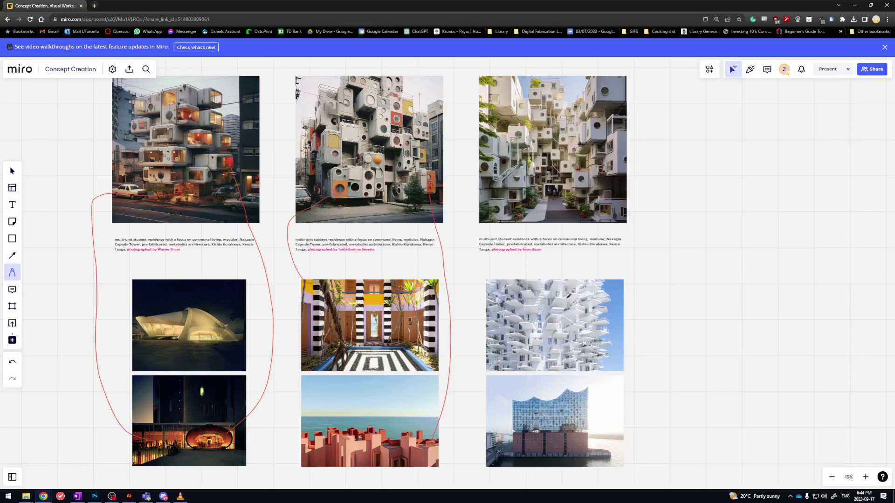
mouse_move(617, 285)
mouse_down()
mouse_move(645, 268)
mouse_move(632, 203)
mouse_up()
mouse_move(509, 286)
mouse_down()
mouse_move(461, 214)
mouse_move(494, 184)
mouse_up()
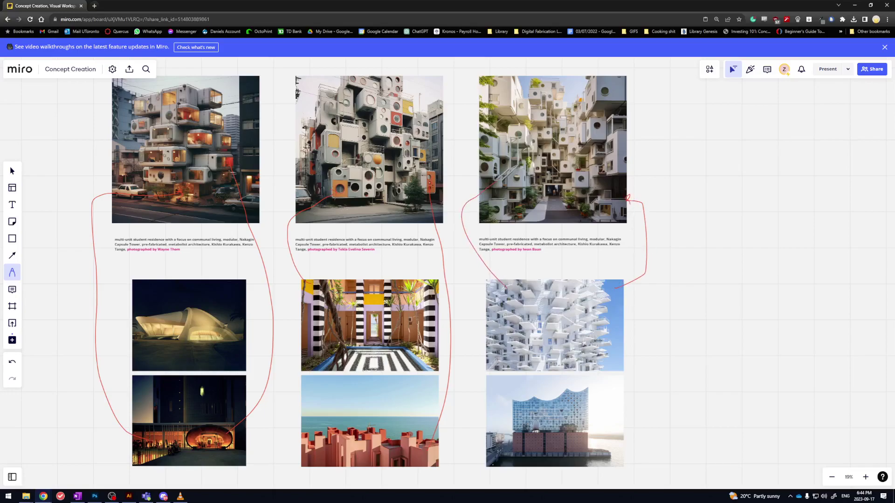
click(12, 171)
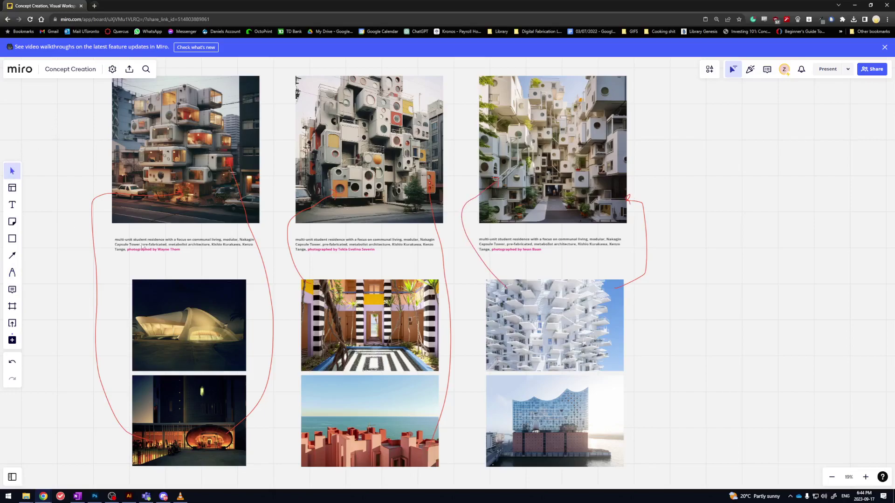
click(163, 497)
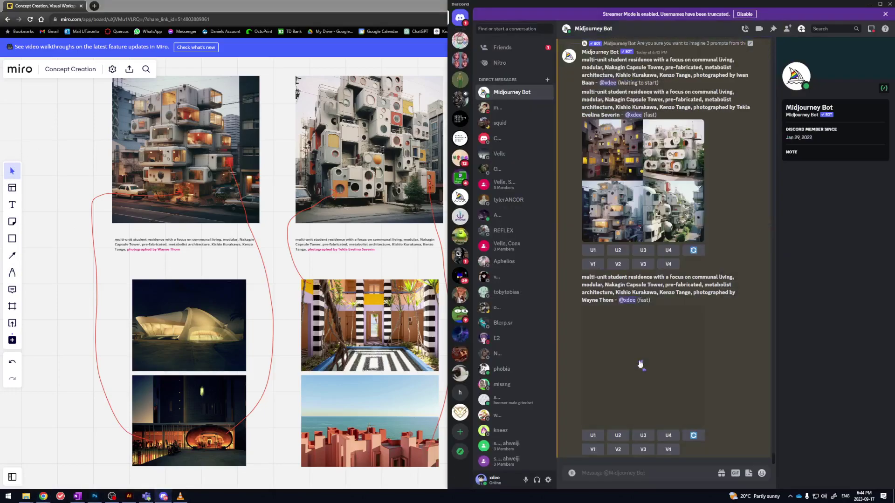
scroll(640, 365, up, 3)
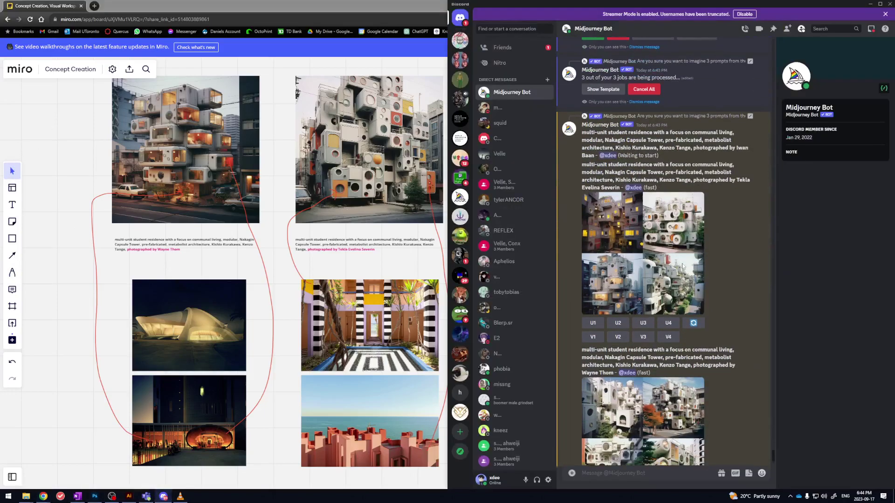
scroll(648, 229, down, 2)
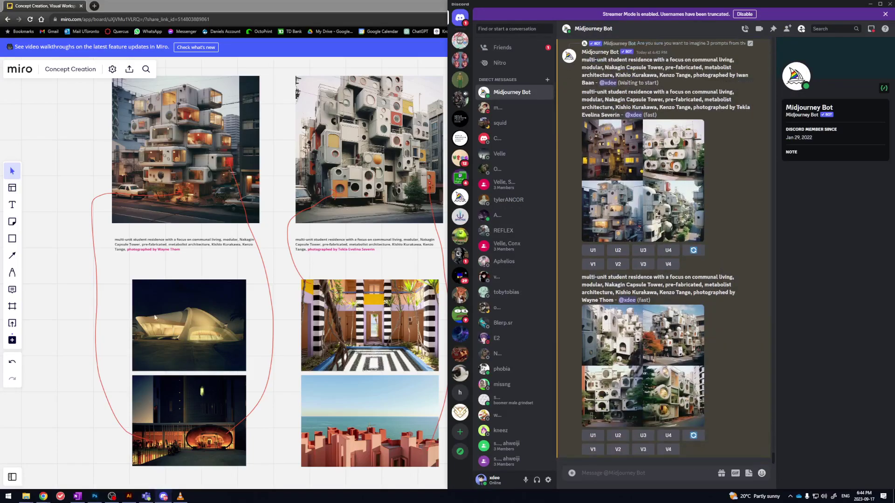
click(69, 319)
scroll(68, 318, down, 1)
scroll(84, 303, left, 1)
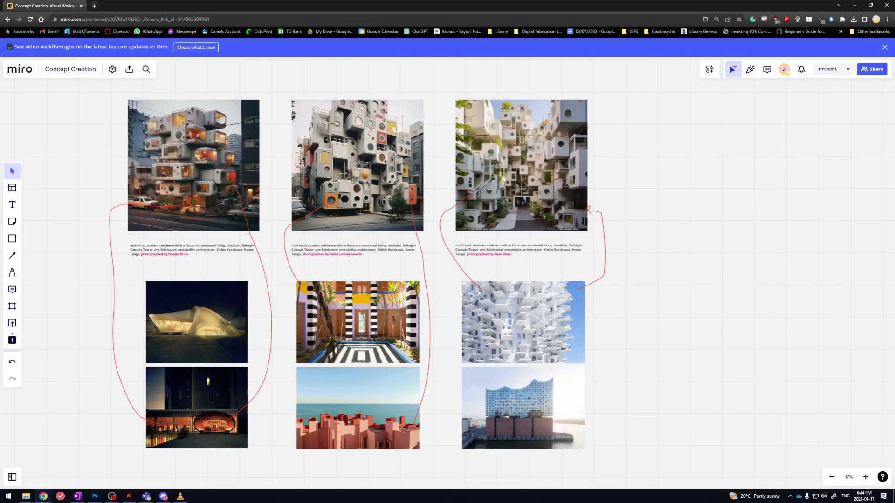
Select the Image styles heading on the board
scroll(622, 339, left, 1)
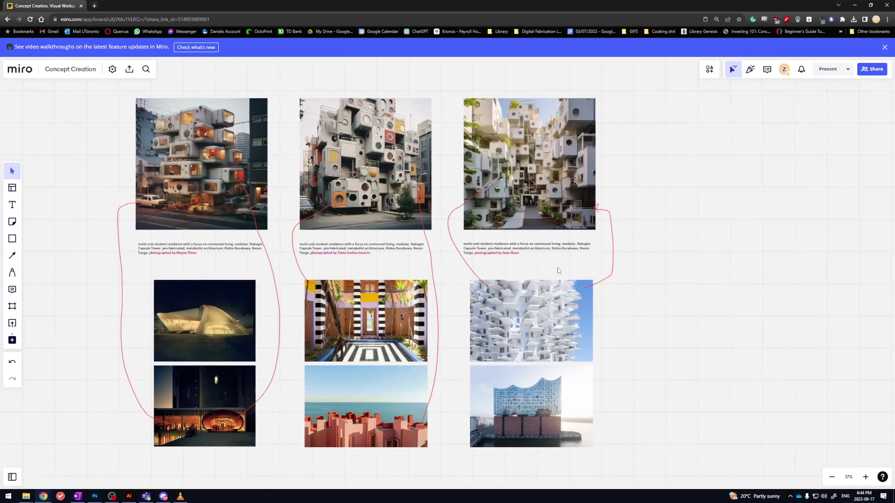
scroll(597, 390, down, 5)
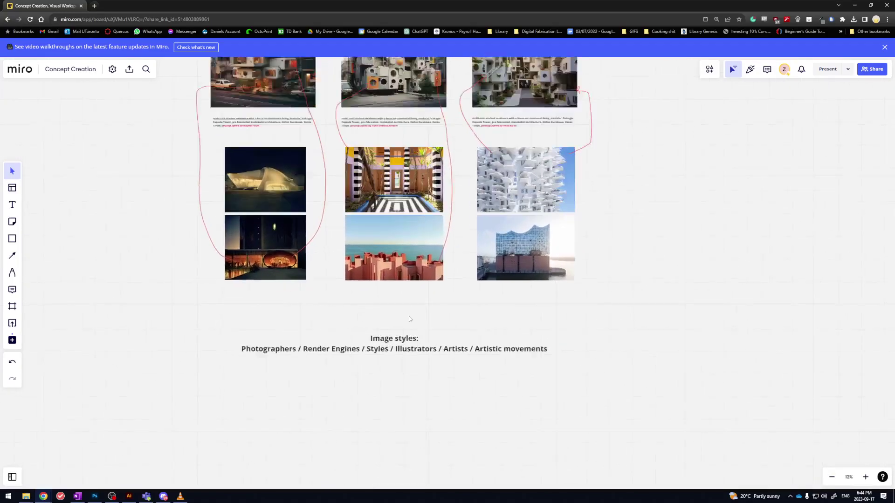
scroll(409, 319, up, 4)
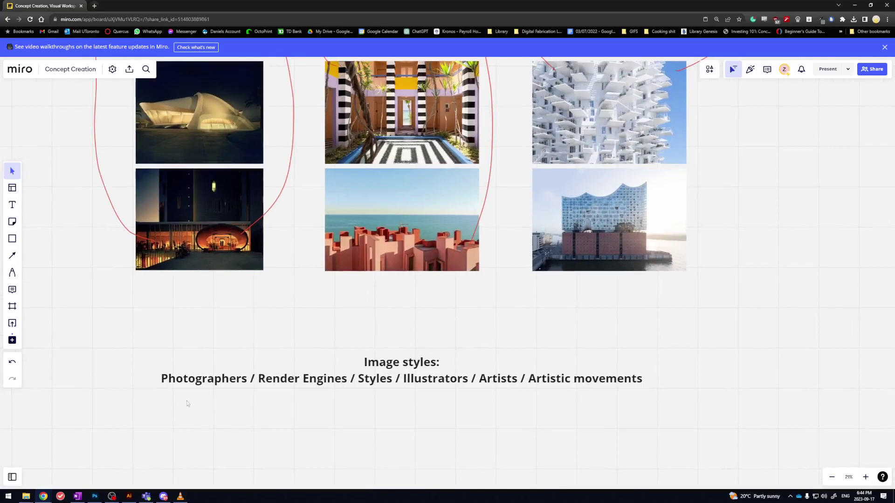
click(195, 386)
click(289, 422)
Bring the Process Board's three columns of generated residences into view
scroll(559, 402, down, 5)
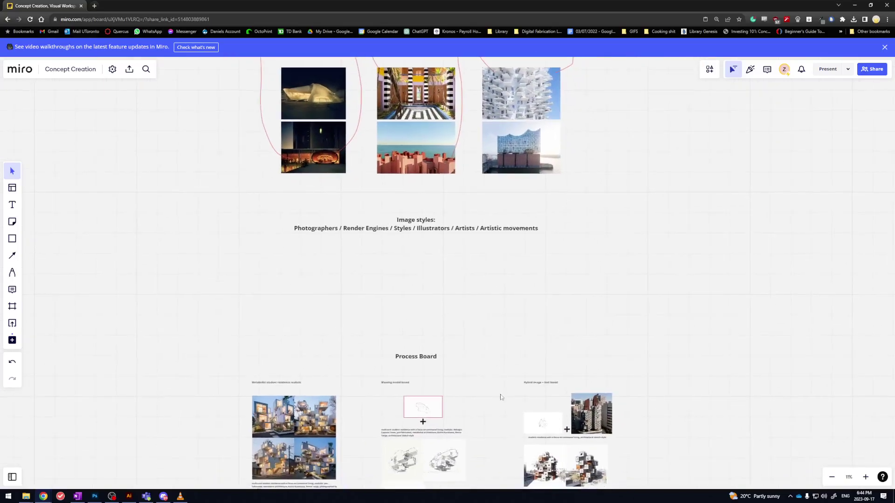
scroll(501, 397, down, 5)
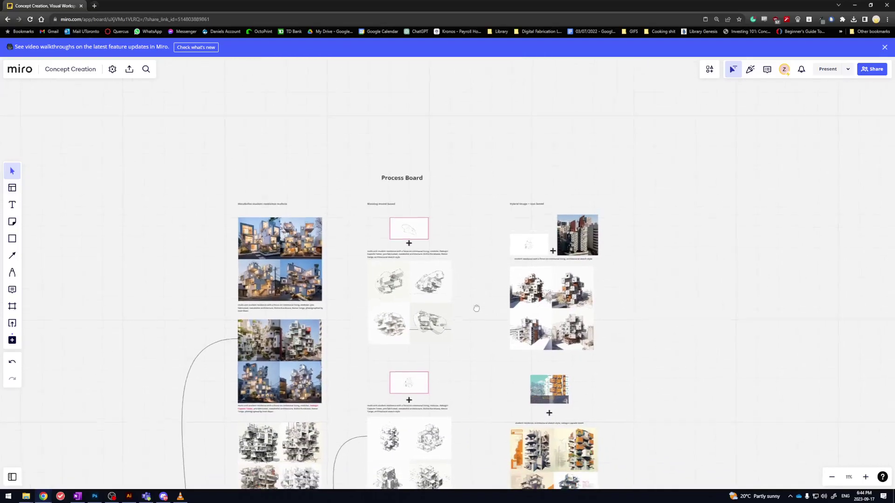
scroll(476, 308, down, 3)
scroll(447, 246, up, 2)
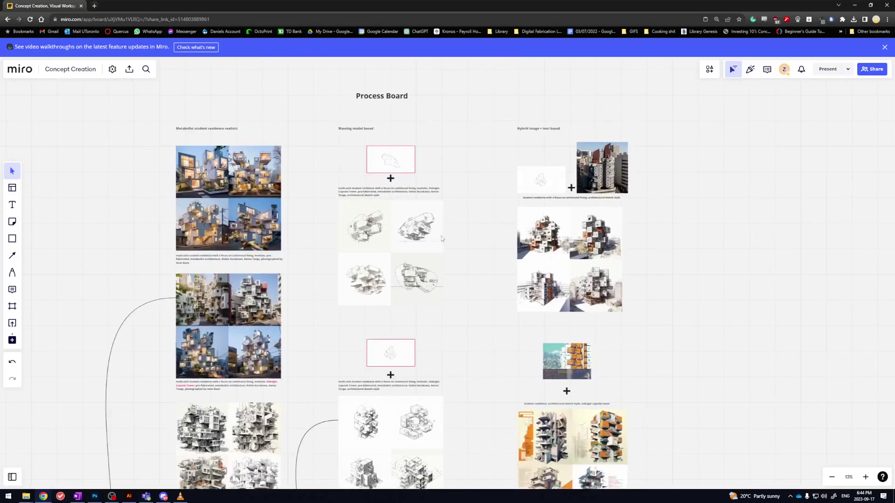
scroll(441, 238, up, 3)
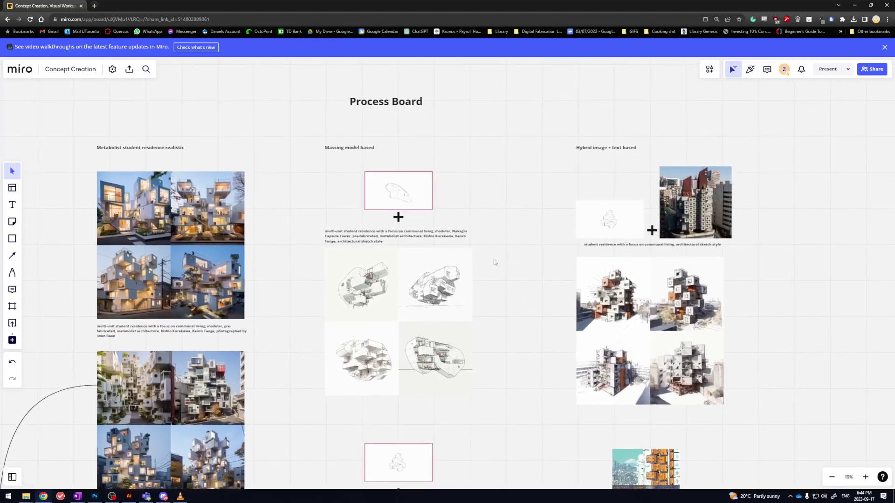
drag(473, 208, 482, 204)
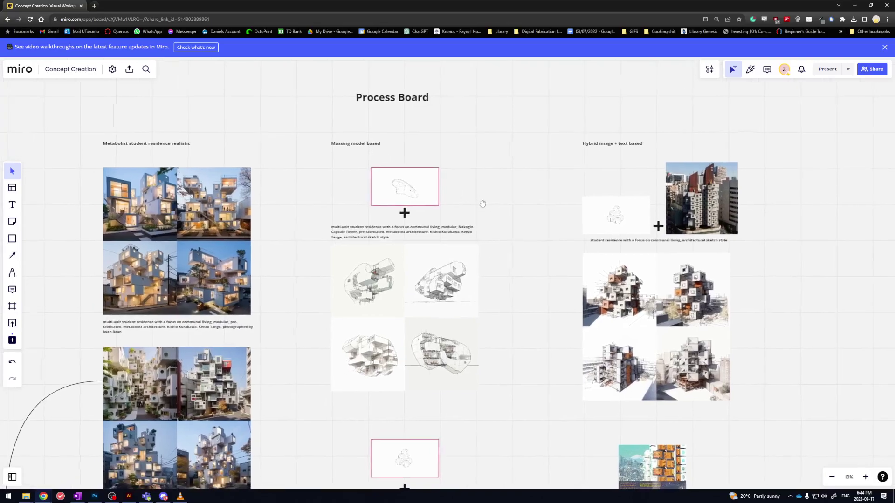
scroll(571, 252, down, 2)
drag(545, 293, 522, 254)
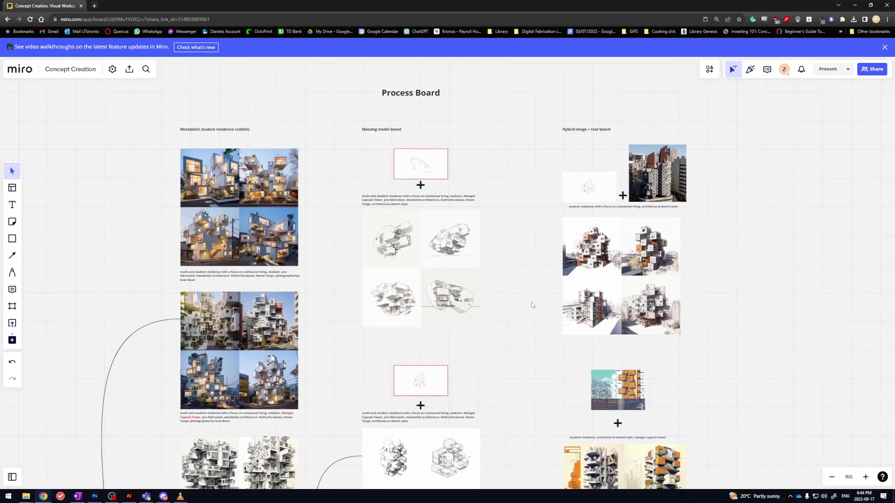
scroll(331, 256, left, 2)
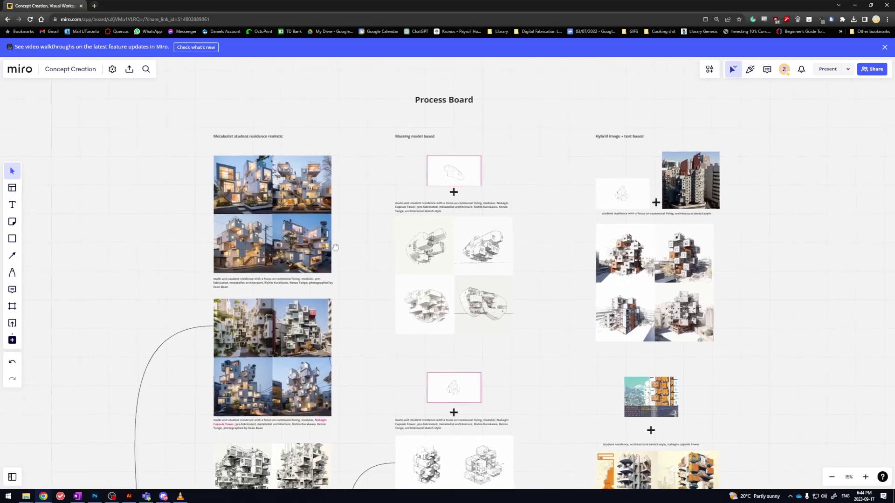
scroll(343, 251, up, 2)
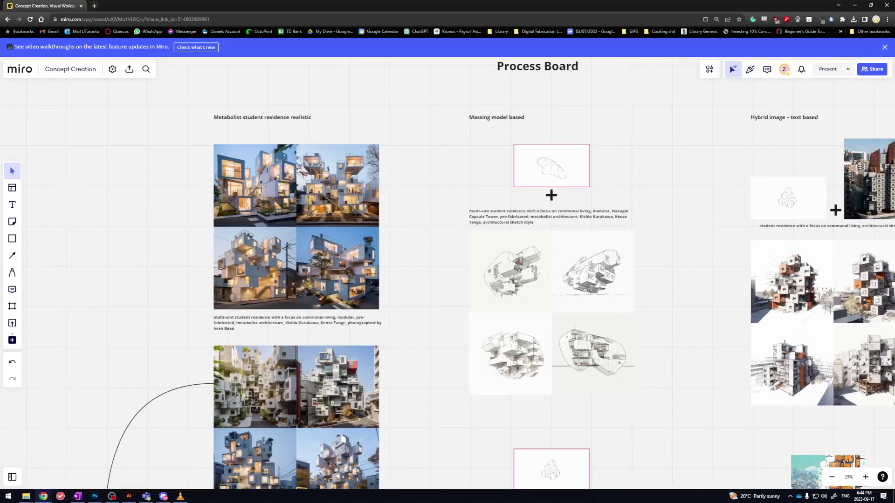
With the red pen, loop around the first image column and the Massing model column
click(12, 273)
scroll(103, 312, down, 2)
scroll(103, 312, down, 1)
click(12, 273)
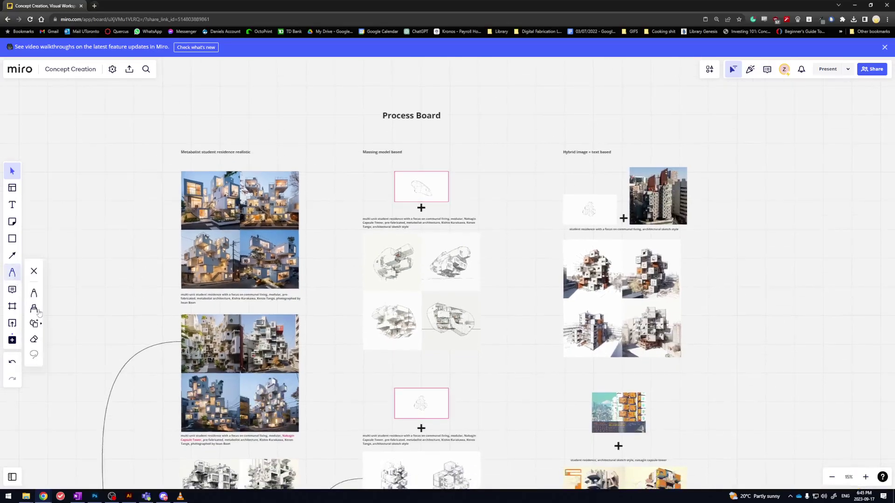
mouse_move(154, 155)
mouse_down()
mouse_move(317, 205)
mouse_move(320, 428)
mouse_move(239, 478)
mouse_move(148, 381)
mouse_move(146, 184)
mouse_up()
scroll(420, 210, up, 5)
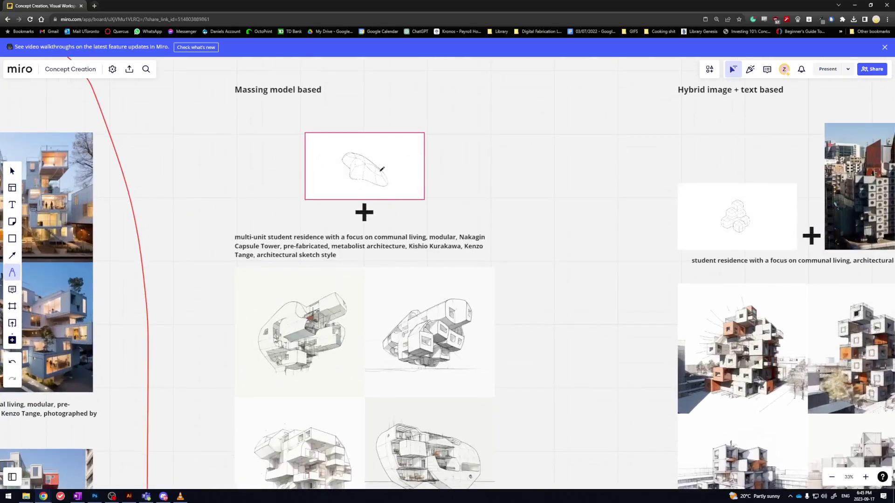
scroll(358, 169, up, 3)
scroll(326, 179, down, 2)
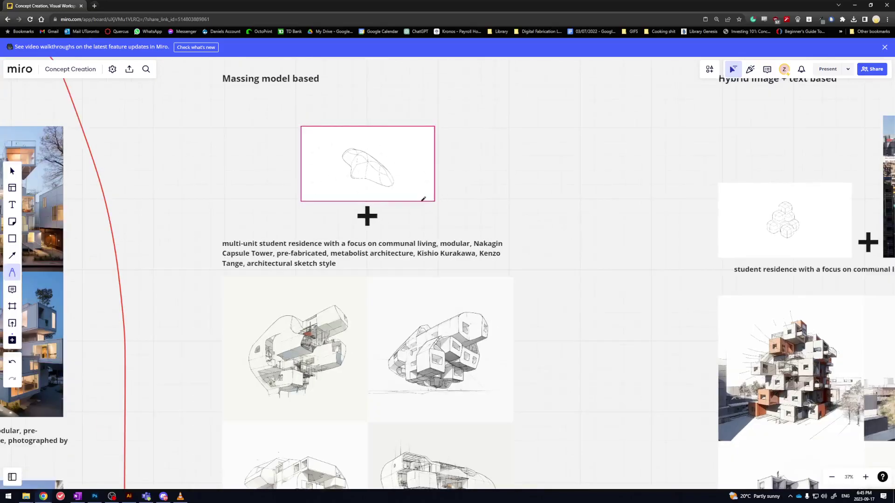
scroll(494, 308, down, 2)
scroll(419, 252, down, 2)
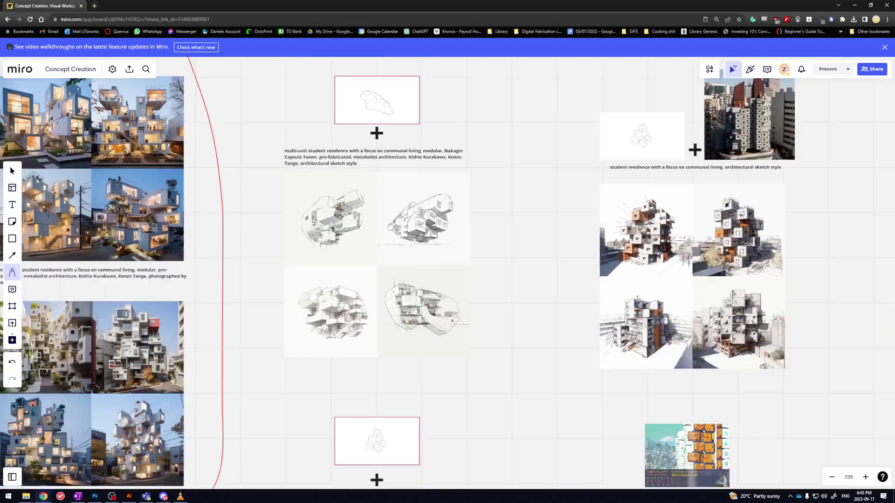
mouse_move(272, 92)
mouse_down()
mouse_move(289, 409)
mouse_move(525, 359)
mouse_move(473, 92)
mouse_move(273, 79)
mouse_move(272, 117)
mouse_up()
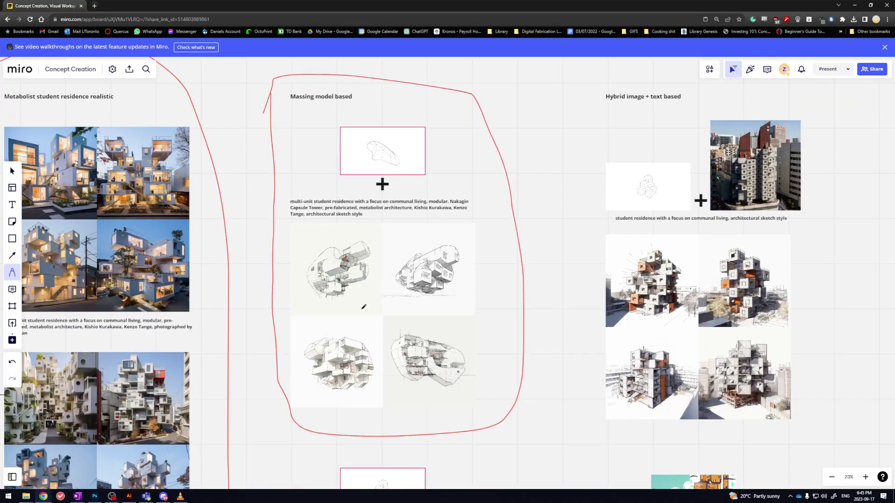
scroll(409, 384, down, 5)
scroll(402, 253, up, 5)
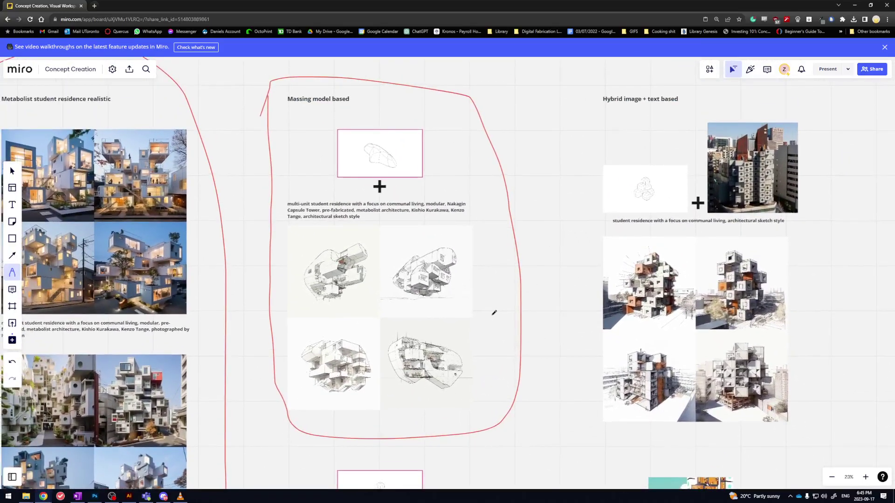
Add a red question mark and arrows from the pink boxes to the left and right sketches
drag(492, 315, 494, 326)
drag(390, 174, 402, 214)
scroll(361, 226, down, 10)
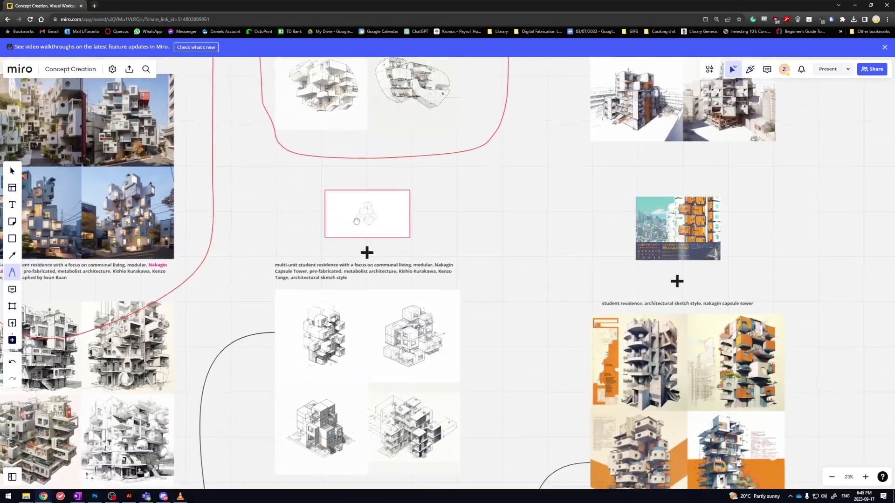
scroll(362, 226, up, 2)
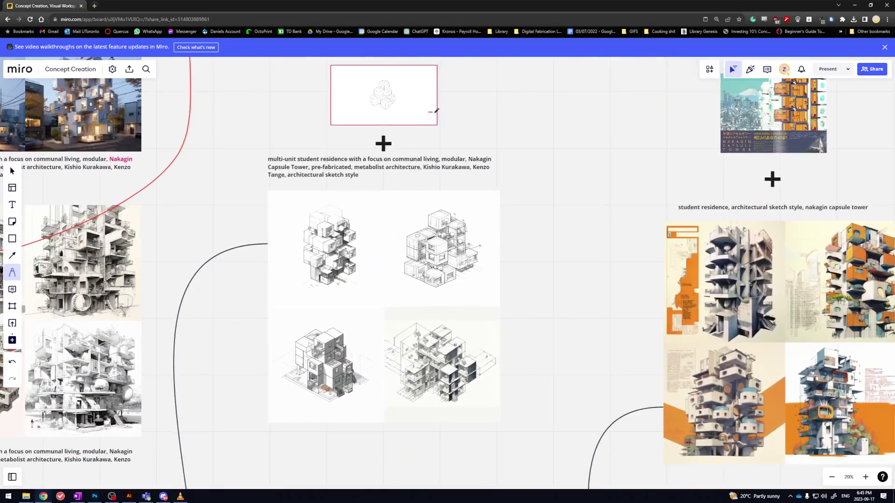
mouse_move(429, 112)
mouse_down()
mouse_move(478, 156)
mouse_move(455, 190)
mouse_up()
mouse_move(345, 120)
mouse_down()
mouse_move(315, 174)
mouse_move(322, 196)
mouse_up()
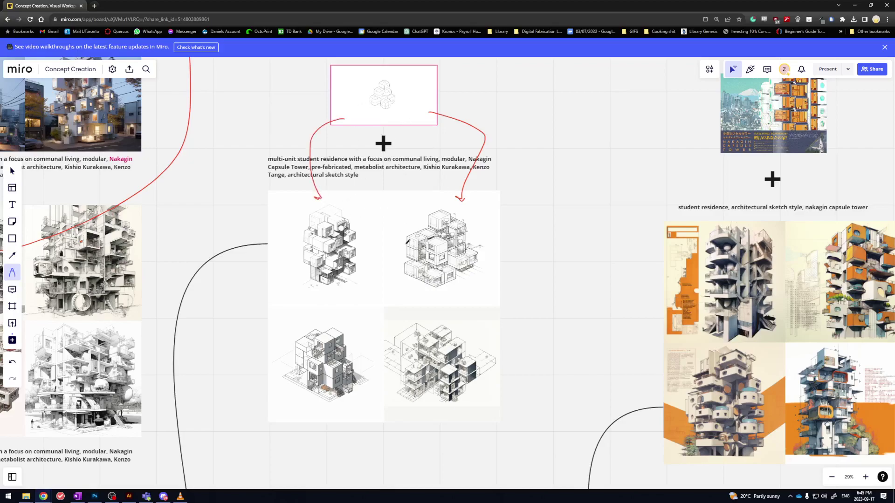
Draw red arrows at the building photo and small sketch, and underline the student residence caption
scroll(399, 266, down, 3)
drag(534, 169, 501, 218)
scroll(493, 180, down, 3)
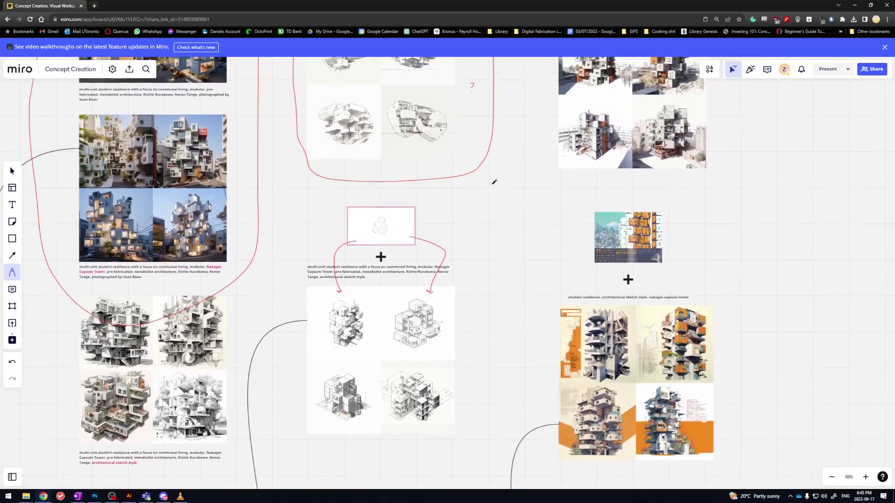
drag(493, 180, 373, 324)
scroll(476, 252, up, 5)
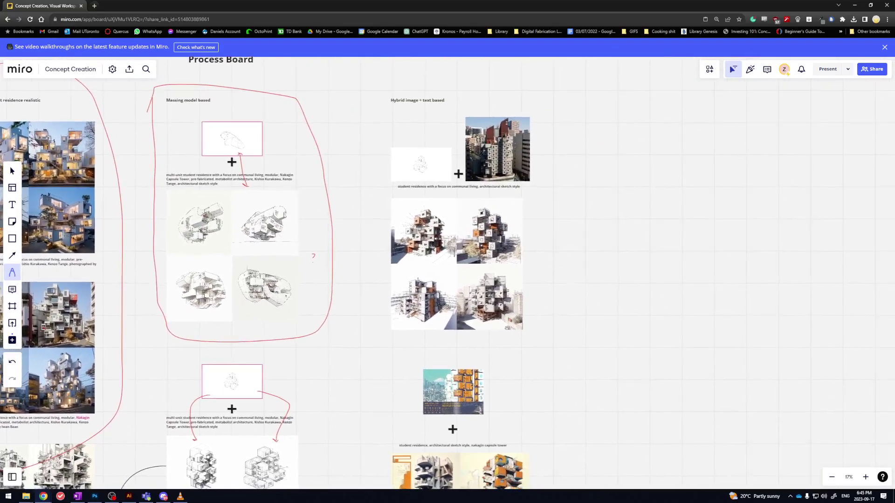
scroll(399, 104, down, 1)
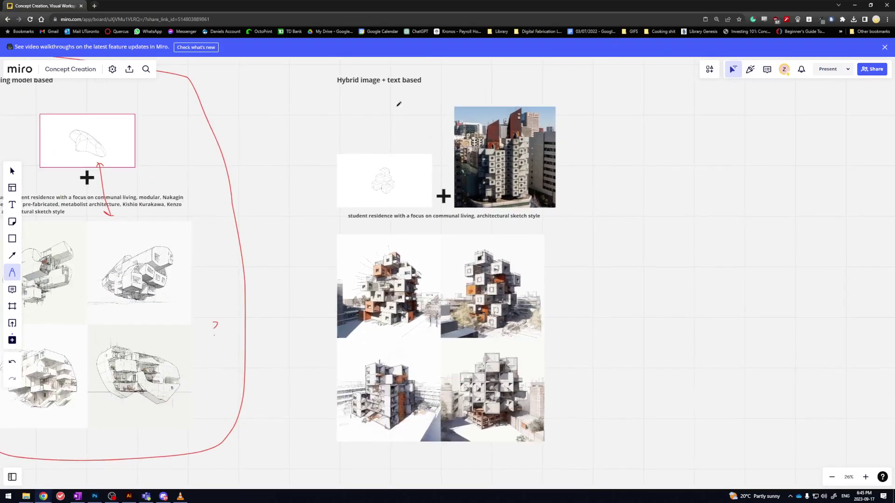
drag(477, 92, 488, 107)
drag(430, 141, 413, 171)
drag(341, 226, 530, 225)
scroll(294, 270, down, 1)
scroll(296, 263, down, 6)
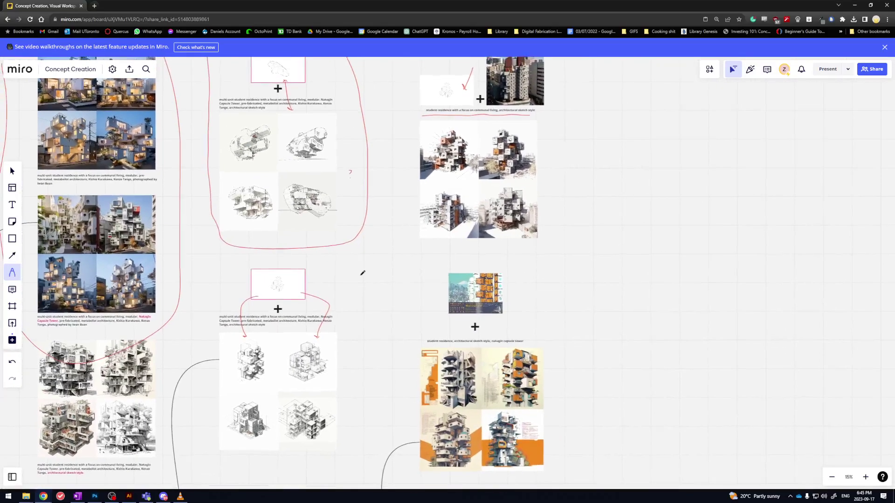
Mark the left Final Outputs image with two red pen strokes
scroll(240, 252, down, 5)
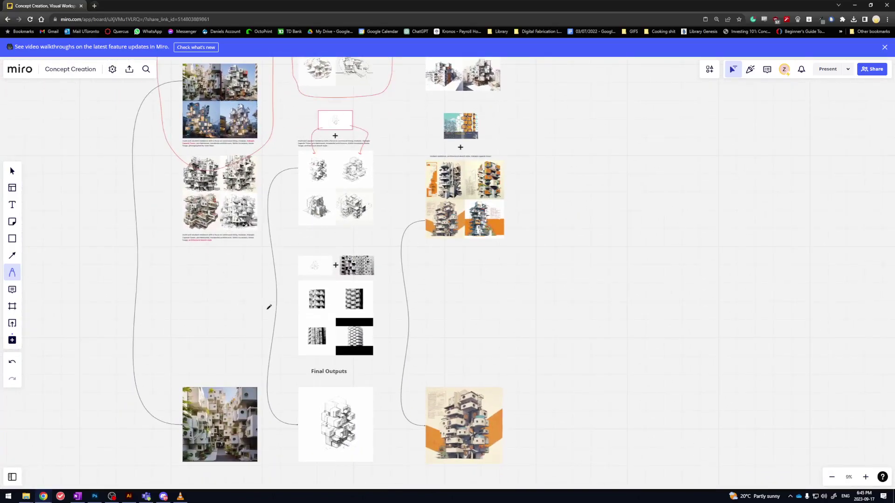
scroll(290, 328, up, 4)
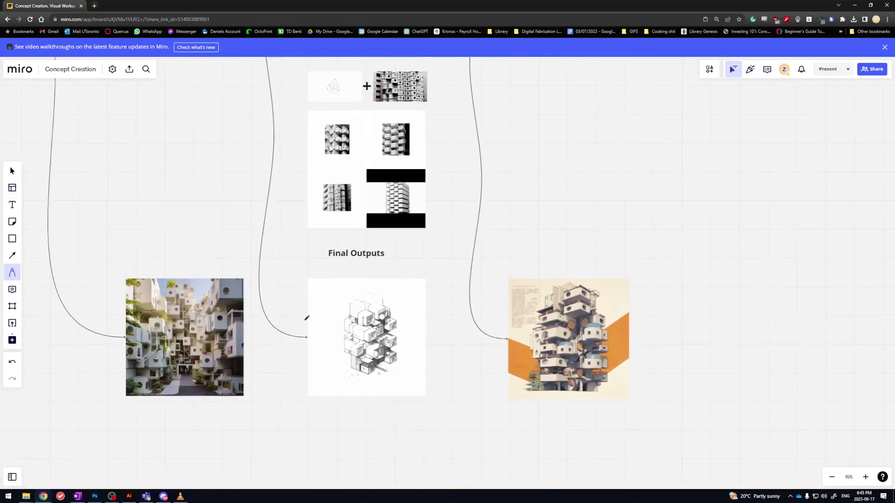
scroll(231, 301, down, 3)
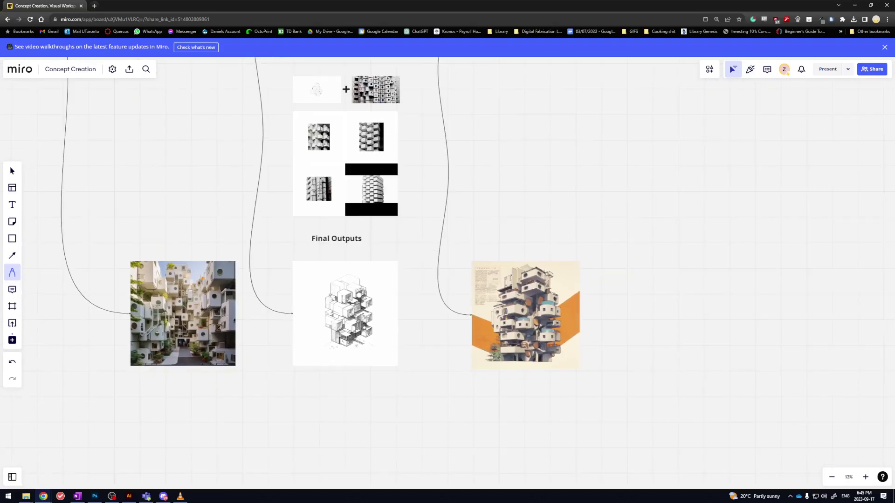
scroll(224, 321, up, 2)
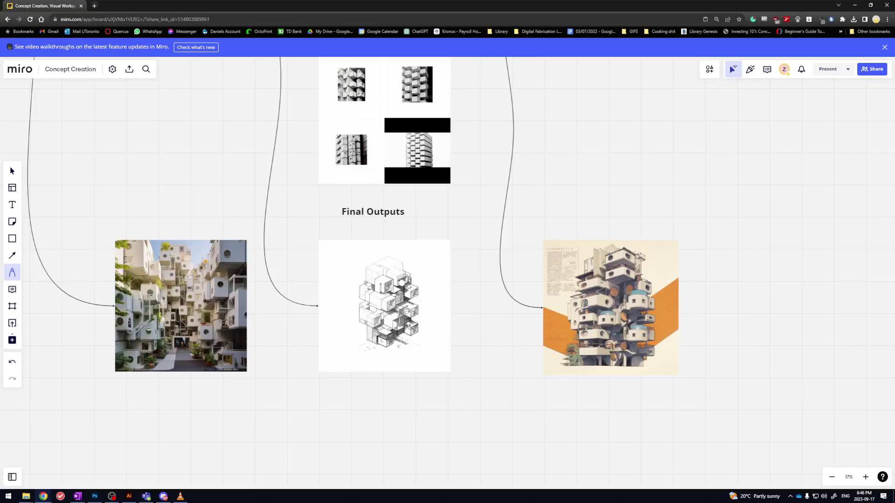
drag(241, 345, 249, 371)
mouse_move(132, 293)
mouse_down()
mouse_move(153, 294)
mouse_move(155, 322)
mouse_up()
Return to the Select tool and reframe the view around the Final Outputs
click(12, 171)
scroll(146, 165, down, 1)
drag(146, 165, 160, 206)
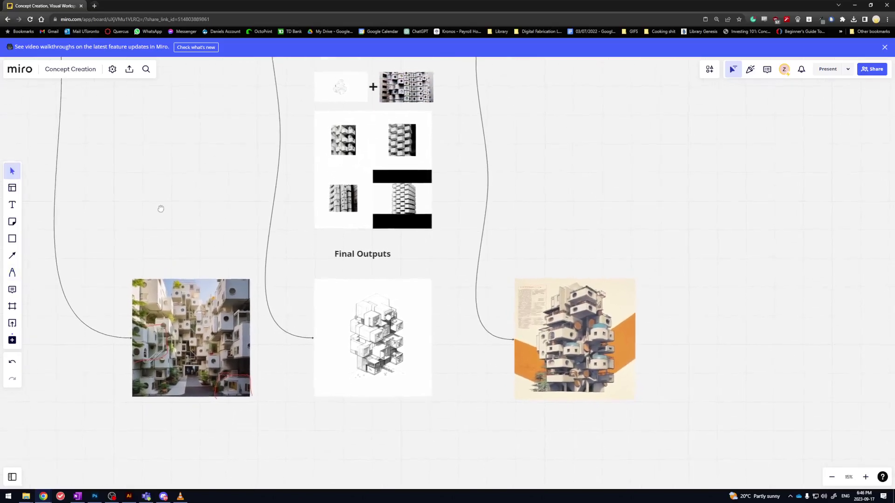